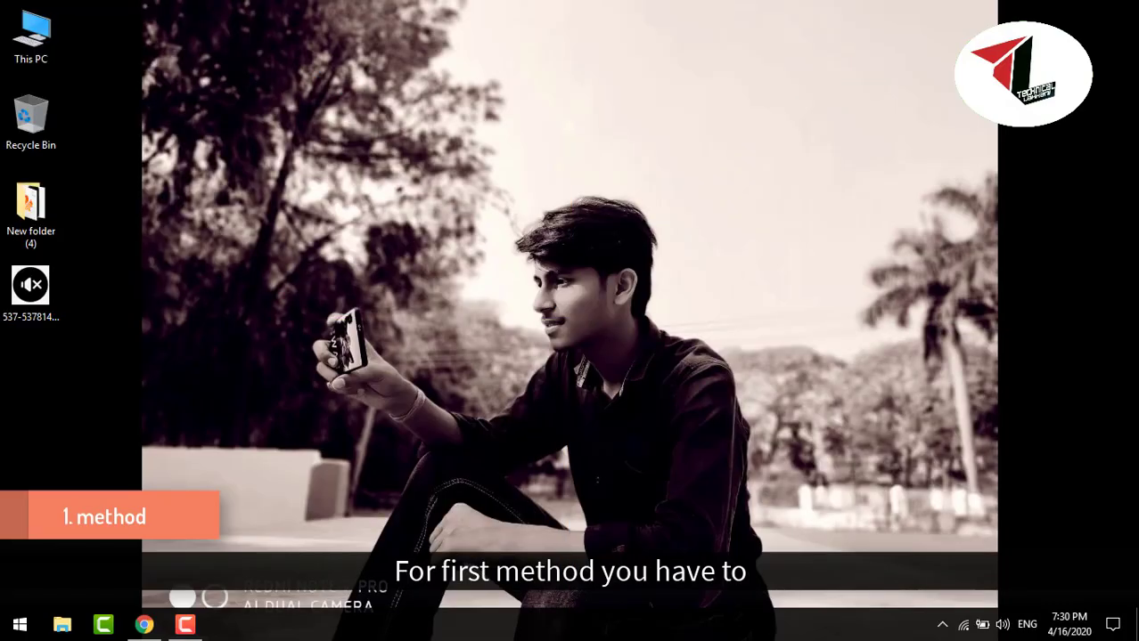
Open Computer Management for this PC, show its Device Manager, and collapse the System devices category
{"action": "left_click", "coordinate": [41, 46]}
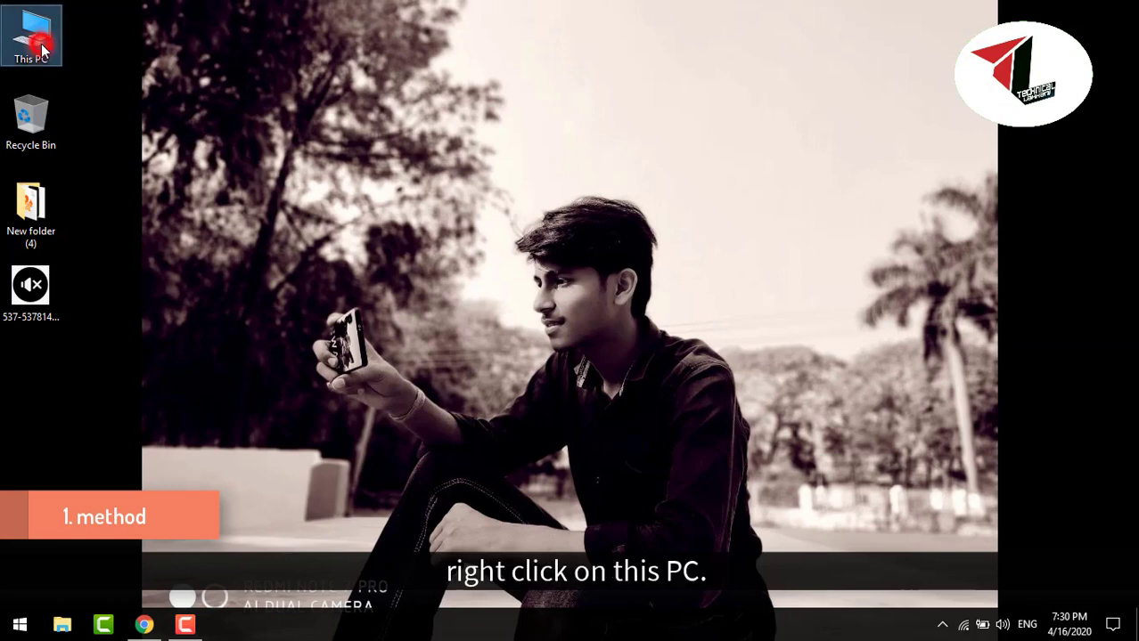
{"action": "right_click", "coordinate": [41, 46]}
{"action": "left_click", "coordinate": [80, 95]}
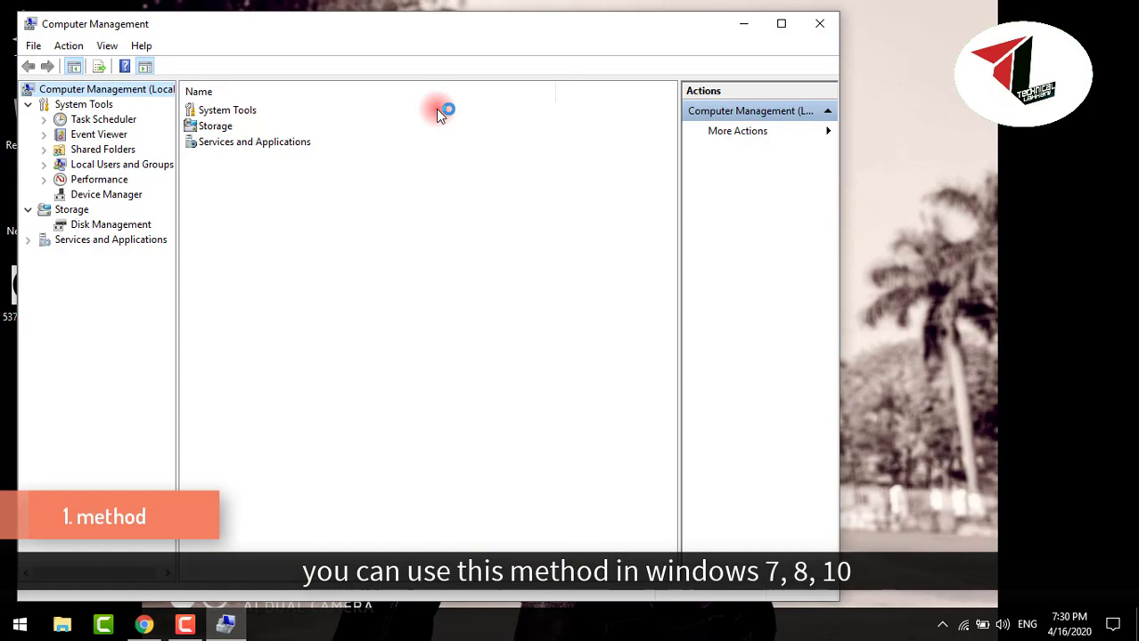
{"action": "left_click_drag", "start_coordinate": [326, 37], "coordinate": [432, 36]}
{"action": "left_click", "coordinate": [224, 194]}
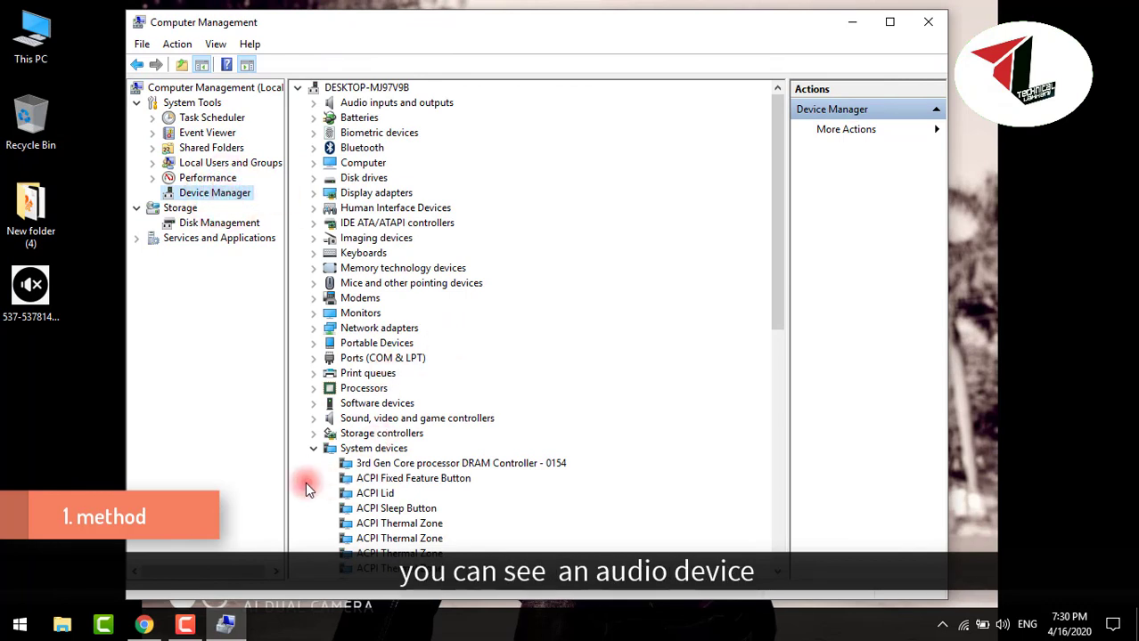
{"action": "left_click", "coordinate": [314, 449]}
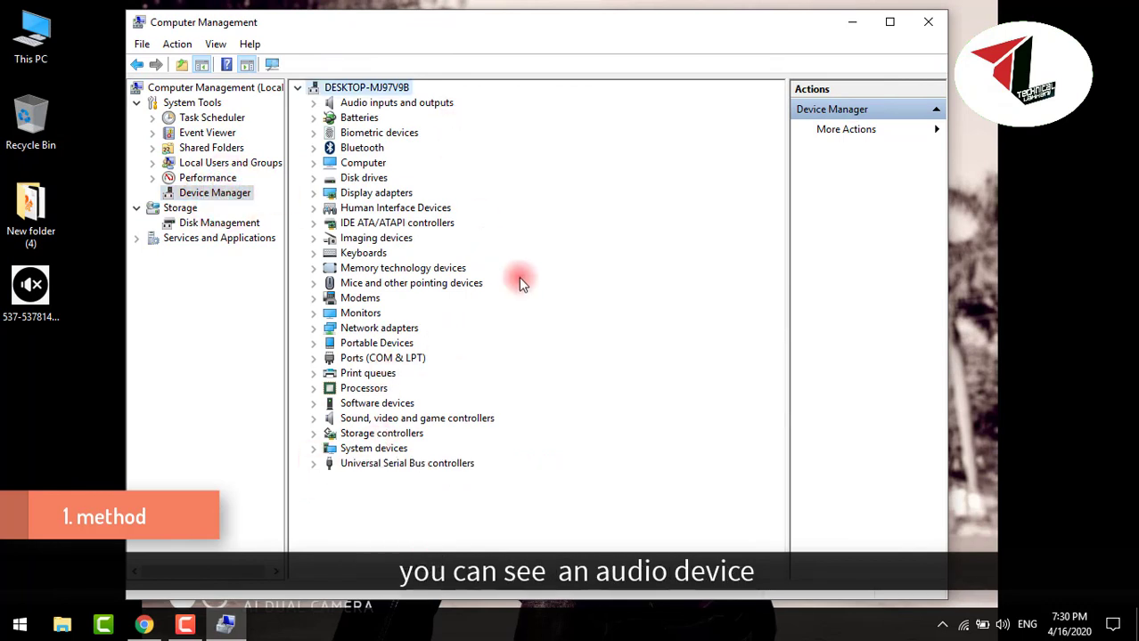
Examine the devices under Audio inputs and outputs and Sound, video and game controllers, including the microphone's uninstall option
{"action": "left_click", "coordinate": [313, 103]}
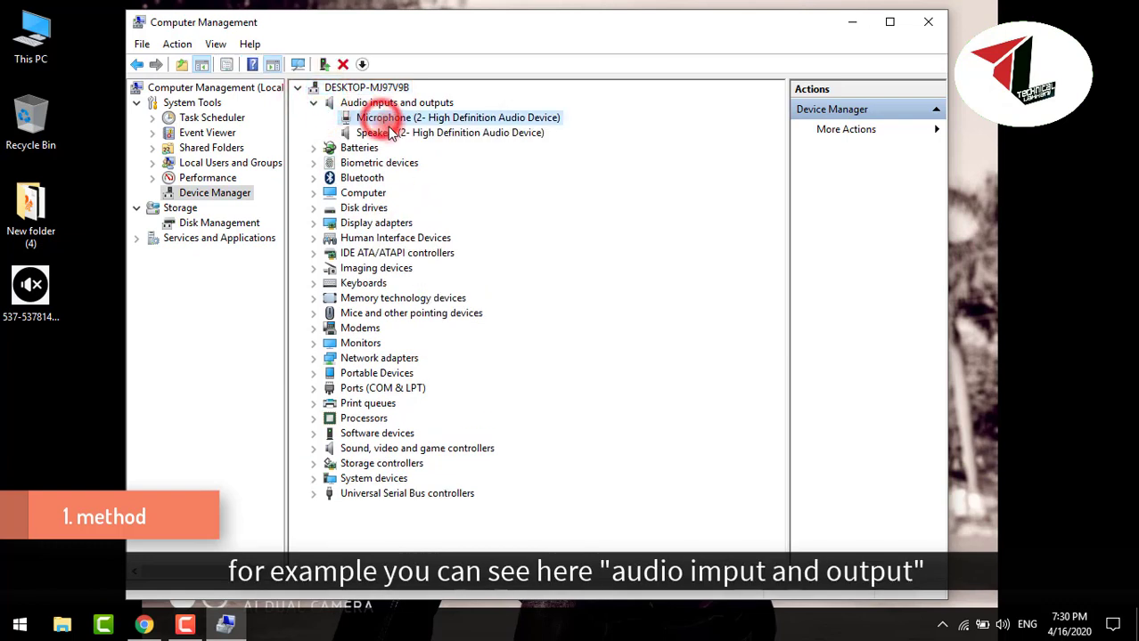
{"action": "left_click", "coordinate": [374, 132]}
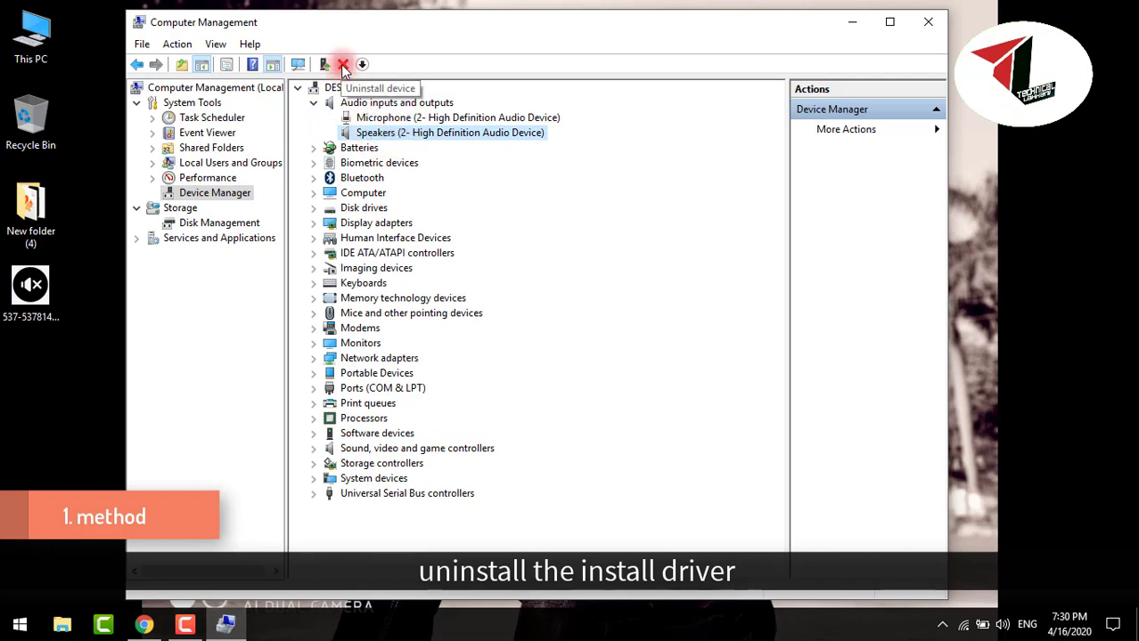
{"action": "right_click", "coordinate": [386, 118]}
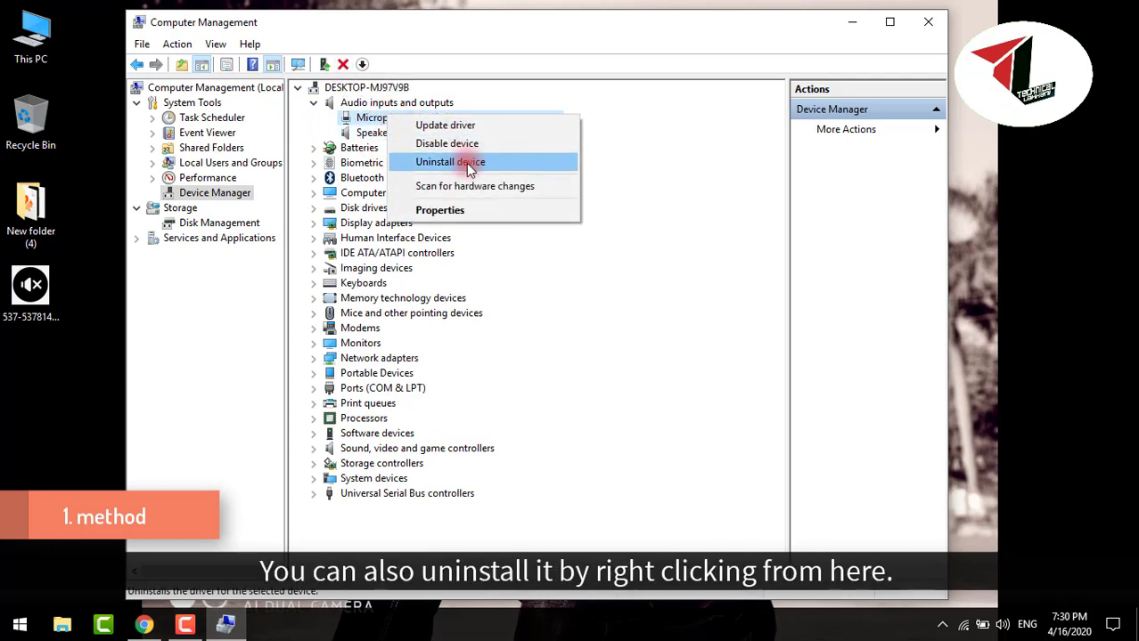
{"action": "left_click", "coordinate": [355, 143]}
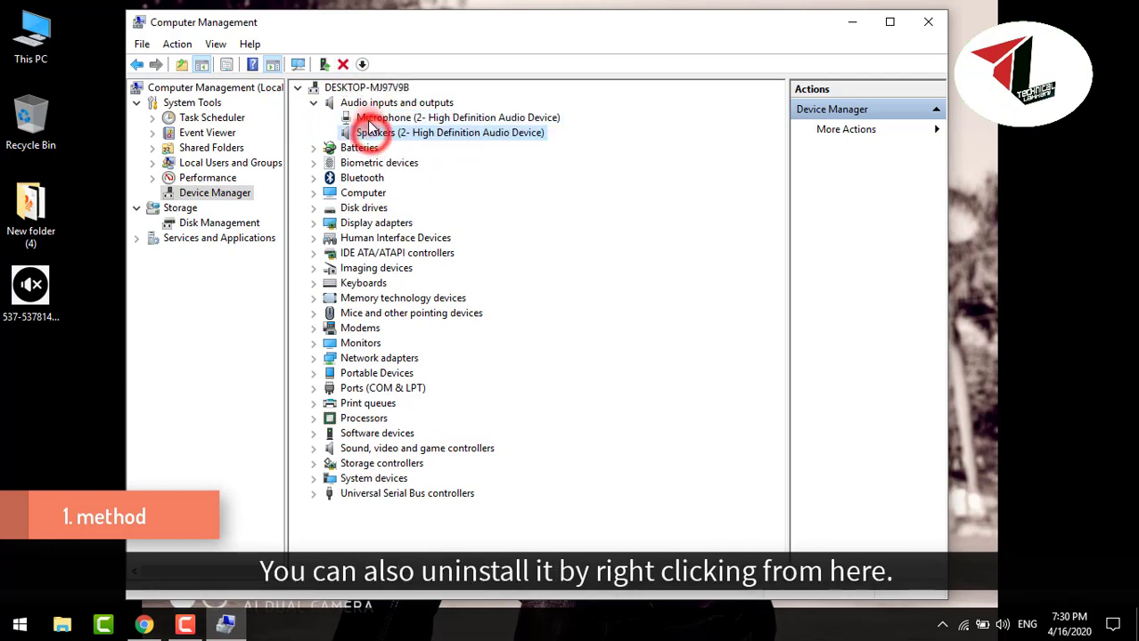
{"action": "left_click", "coordinate": [314, 448]}
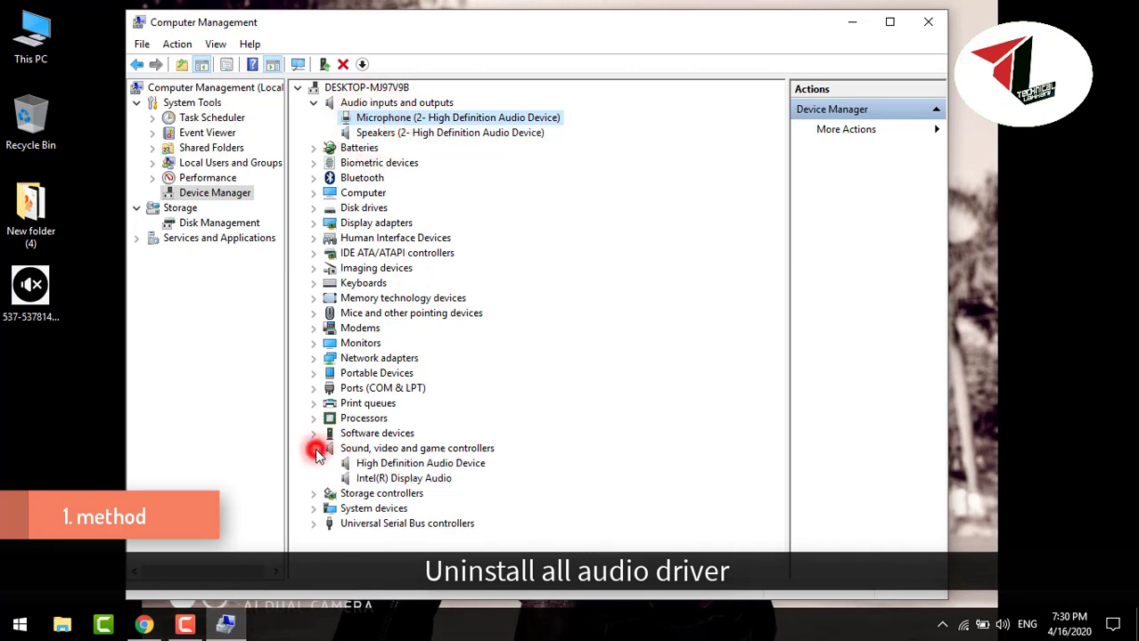
{"action": "left_click", "coordinate": [385, 464]}
{"action": "left_click", "coordinate": [395, 479]}
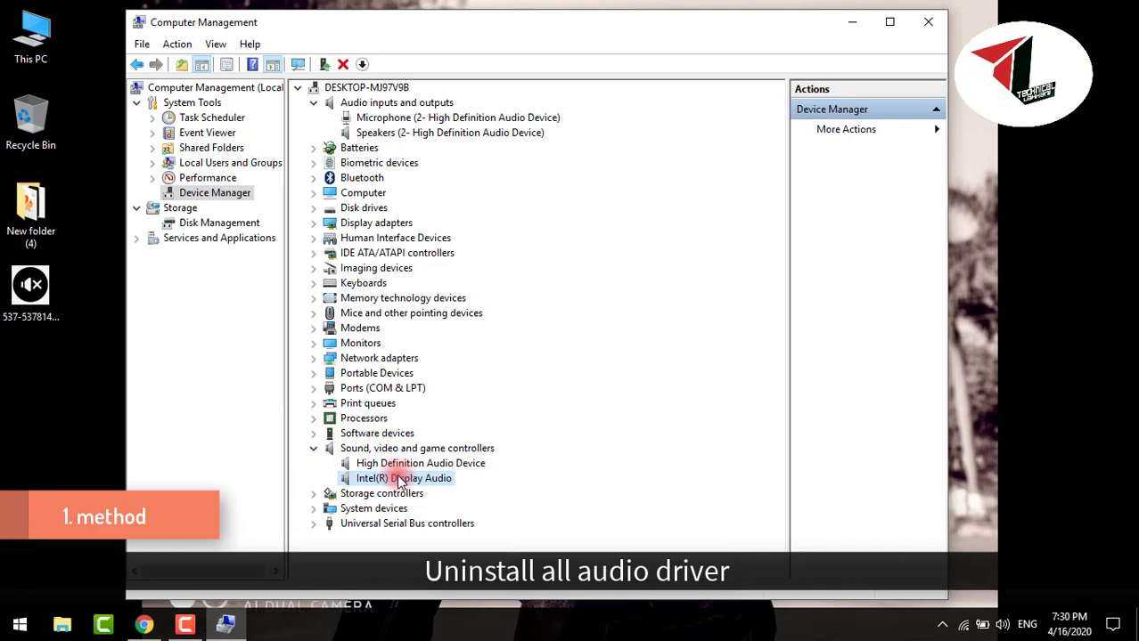
Close the Computer Management window without changing any device
{"action": "left_click", "coordinate": [20, 624]}
{"action": "left_click", "coordinate": [972, 343]}
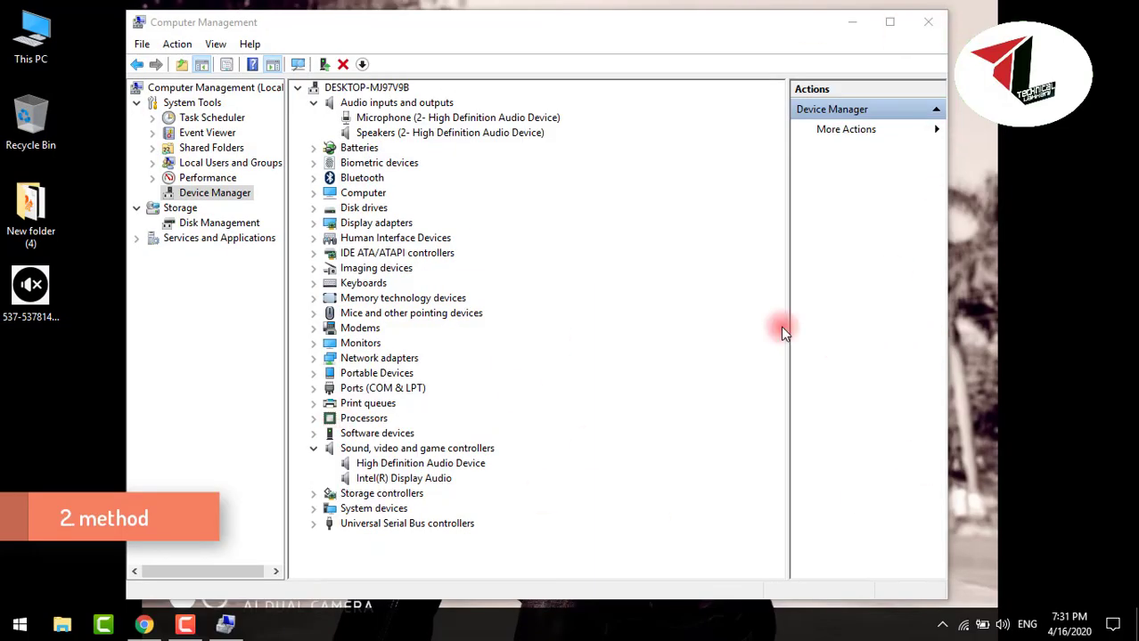
{"action": "left_click", "coordinate": [926, 24]}
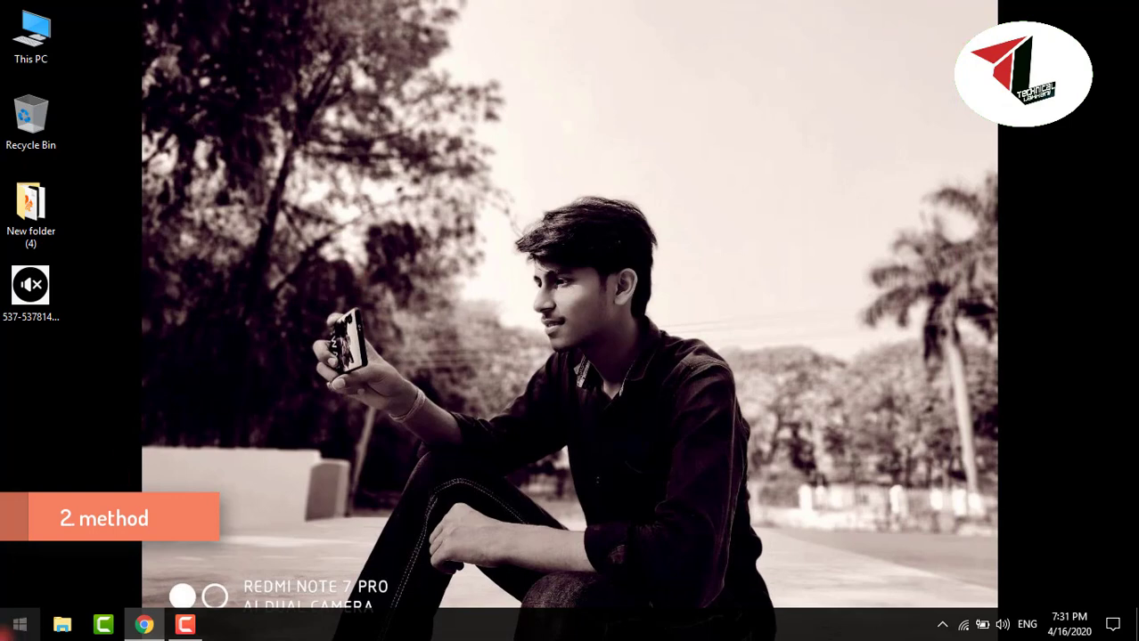
Search the system for "service" and open the Services app
{"action": "left_click", "coordinate": [20, 625]}
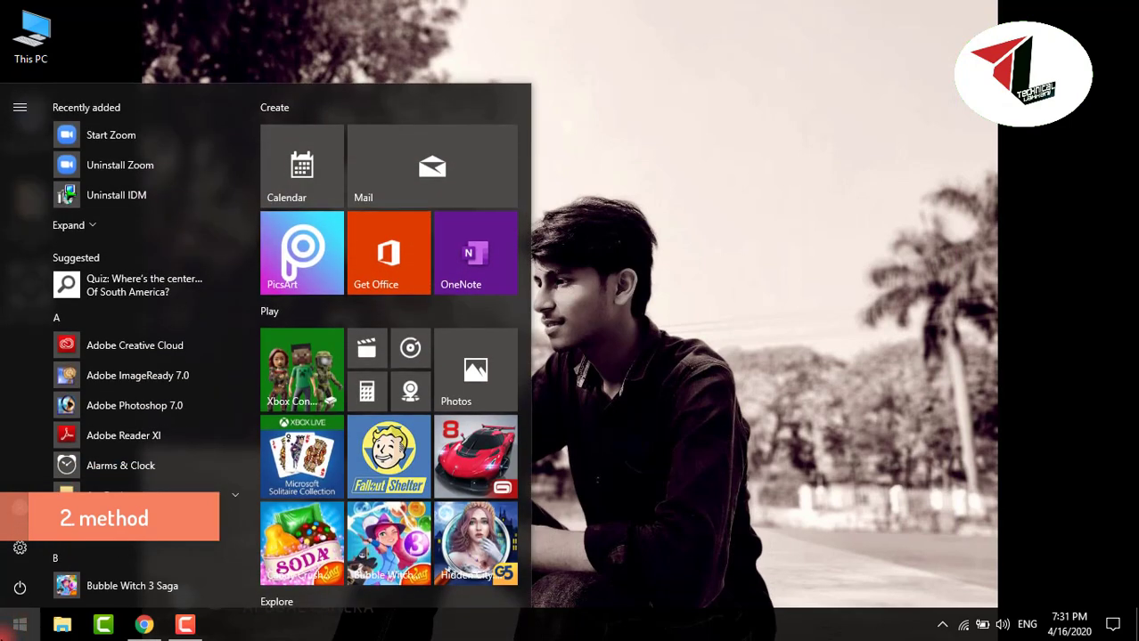
{"action": "type", "text": "service"}
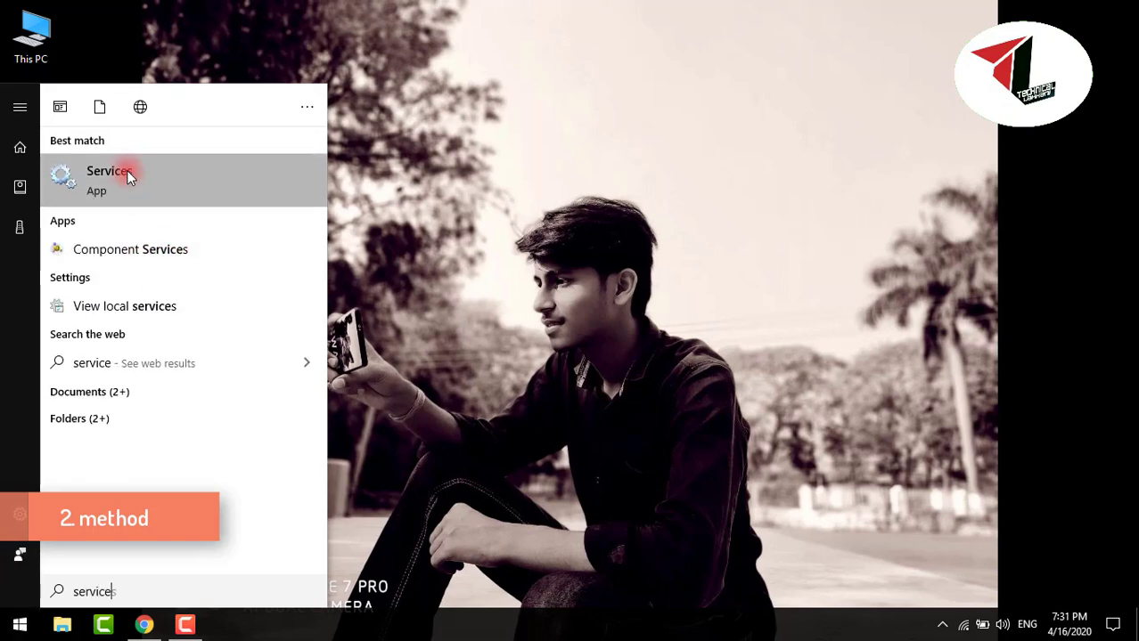
{"action": "left_click", "coordinate": [126, 172]}
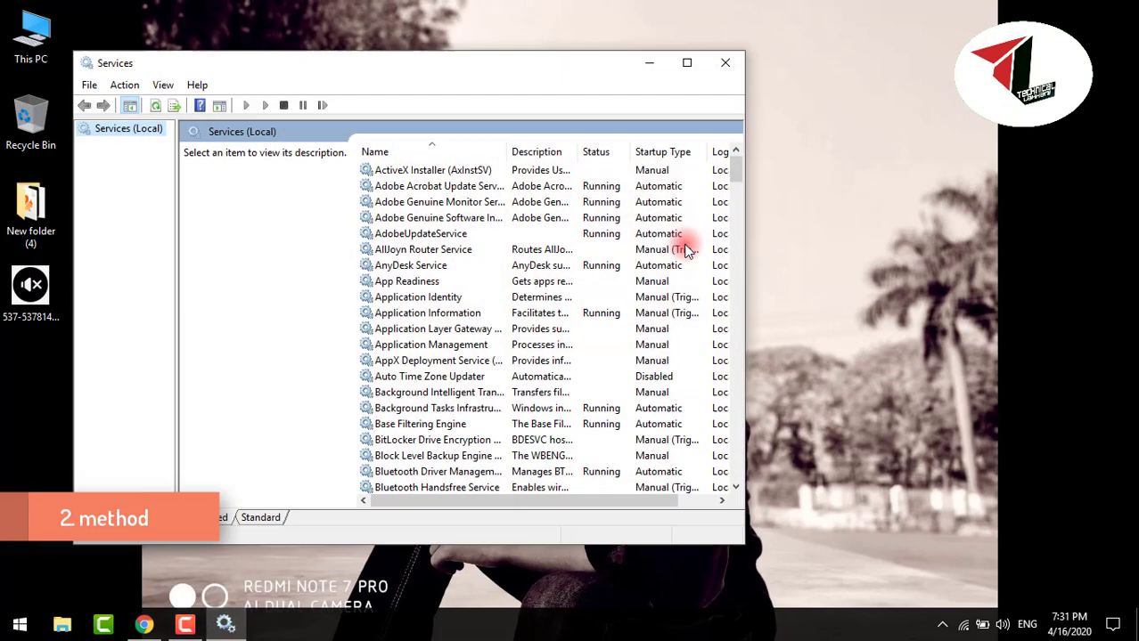
Jump to the Windows Audio service in the services list and maximize the window
{"action": "left_click", "coordinate": [448, 264]}
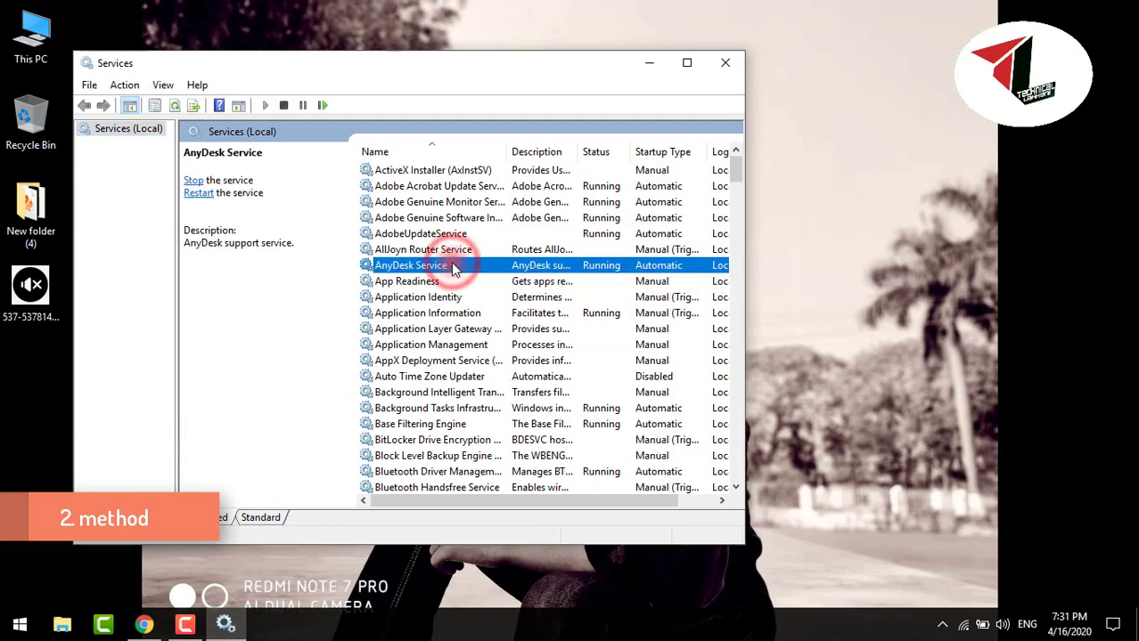
{"action": "key", "text": "w"}
{"action": "key", "text": "i"}
{"action": "key", "text": "n"}
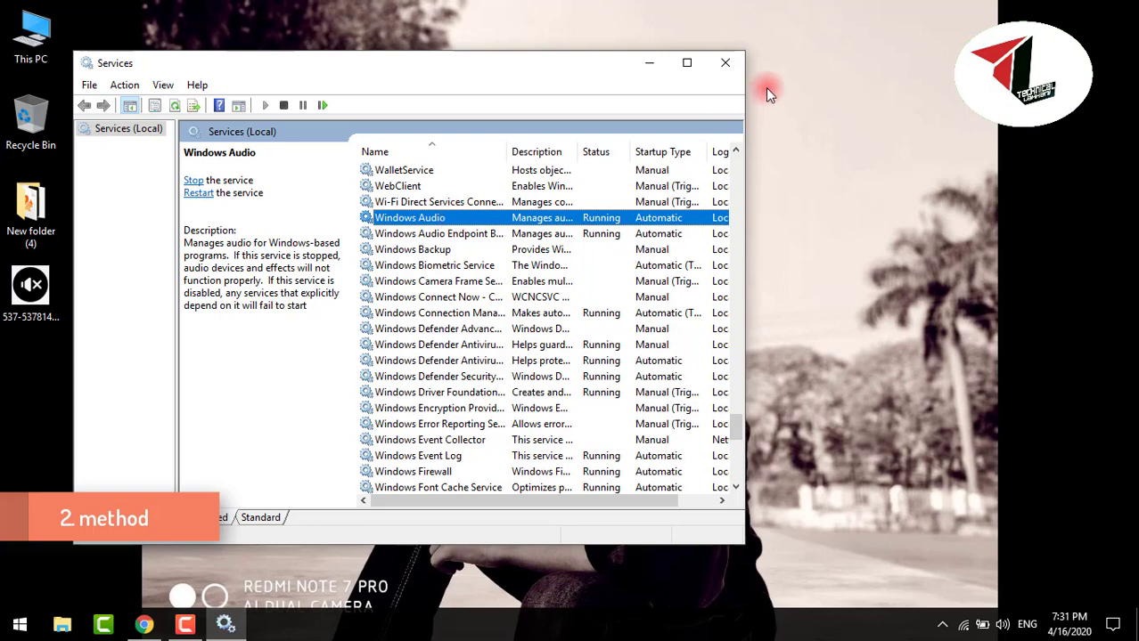
{"action": "left_click", "coordinate": [687, 62]}
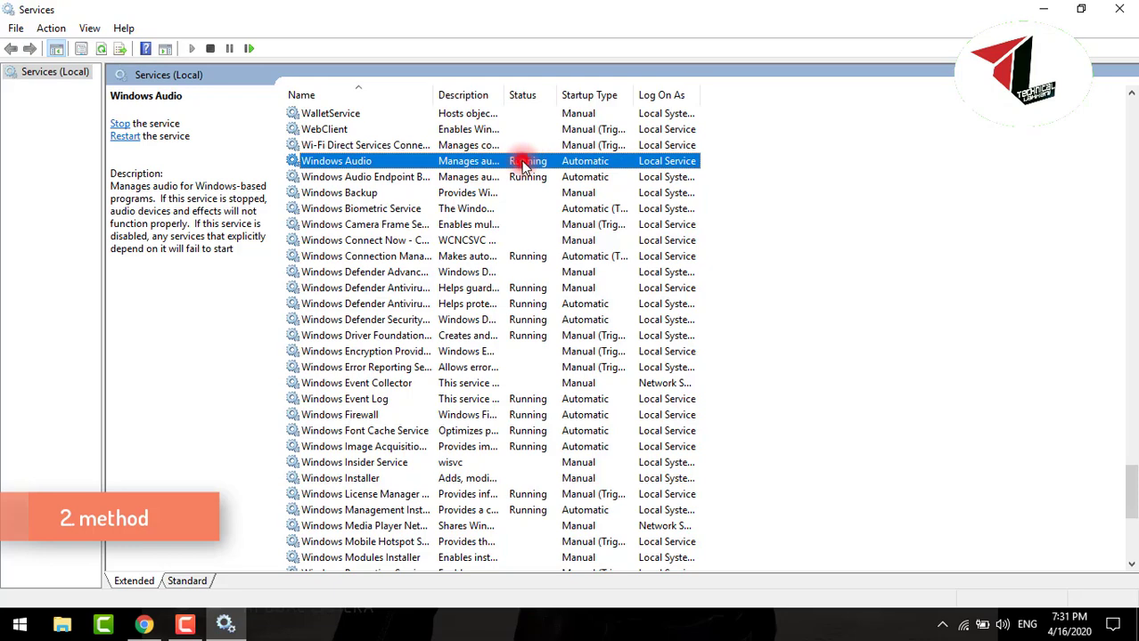
Review the startup type options and service status controls in the Windows Audio properties, and close Services
{"action": "double_click", "coordinate": [526, 166]}
{"action": "left_click", "coordinate": [514, 295]}
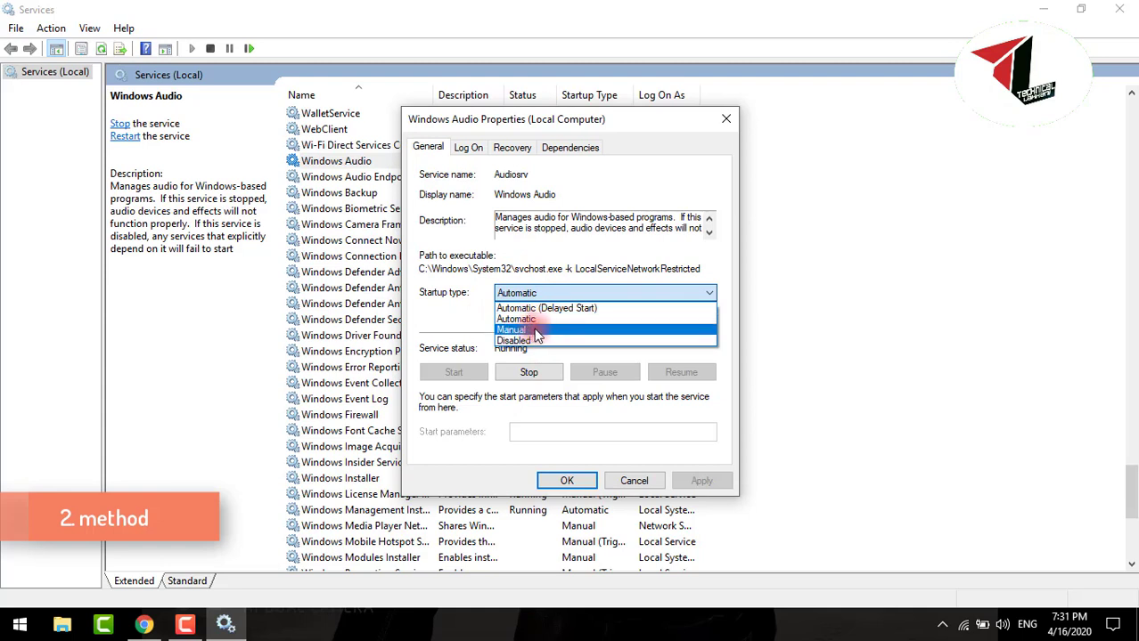
{"action": "left_click", "coordinate": [648, 483]}
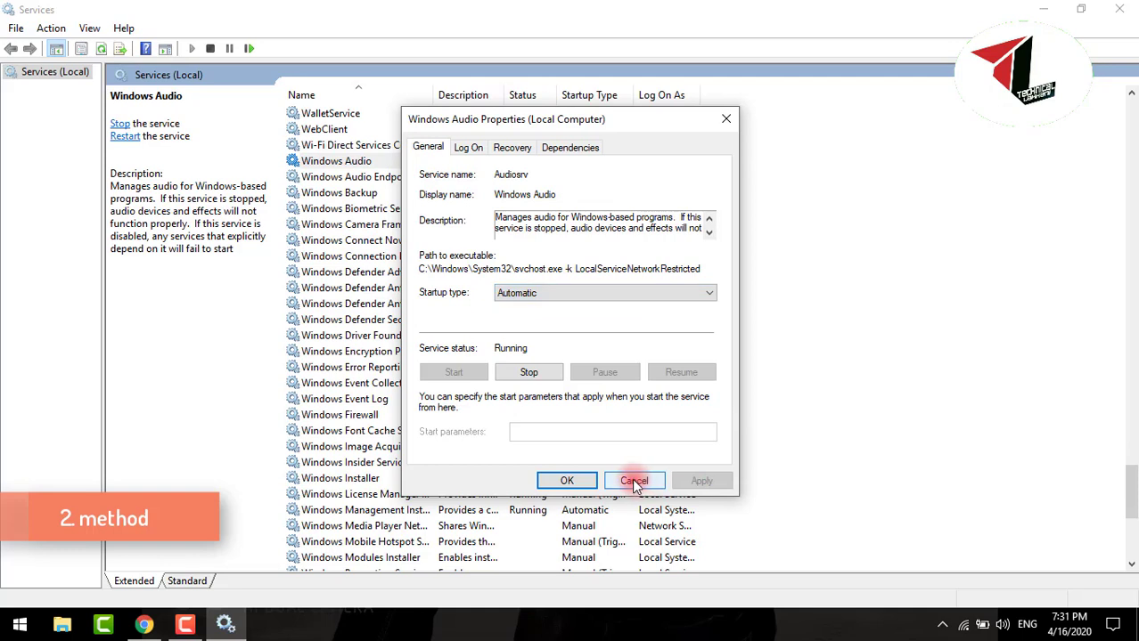
{"action": "left_click", "coordinate": [532, 378]}
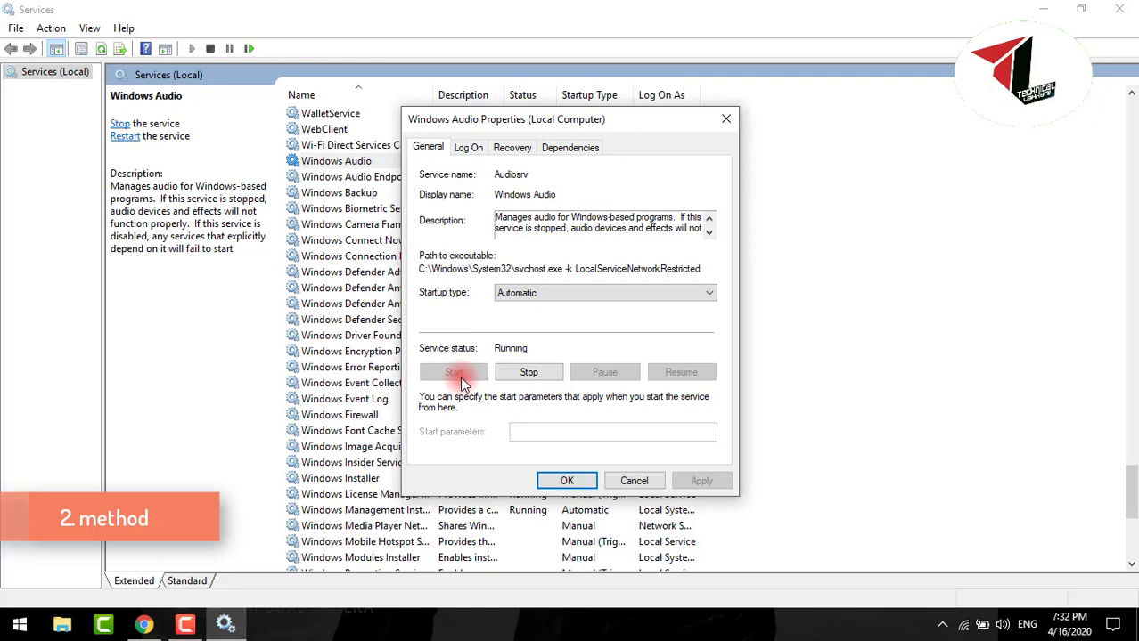
{"action": "left_click", "coordinate": [726, 119]}
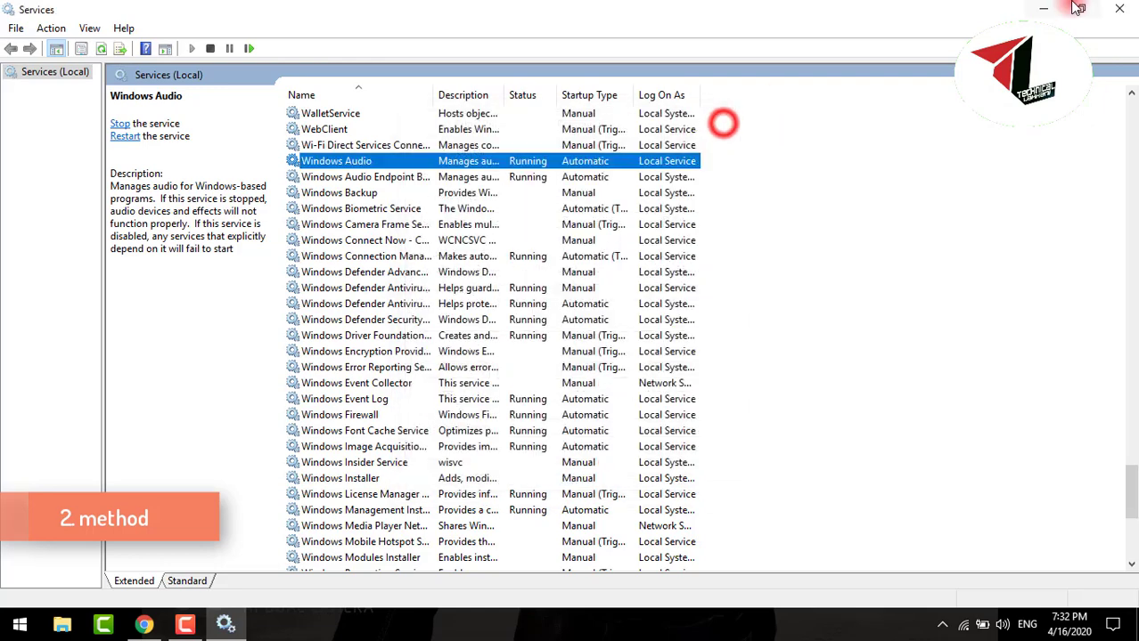
{"action": "left_click", "coordinate": [1126, 9]}
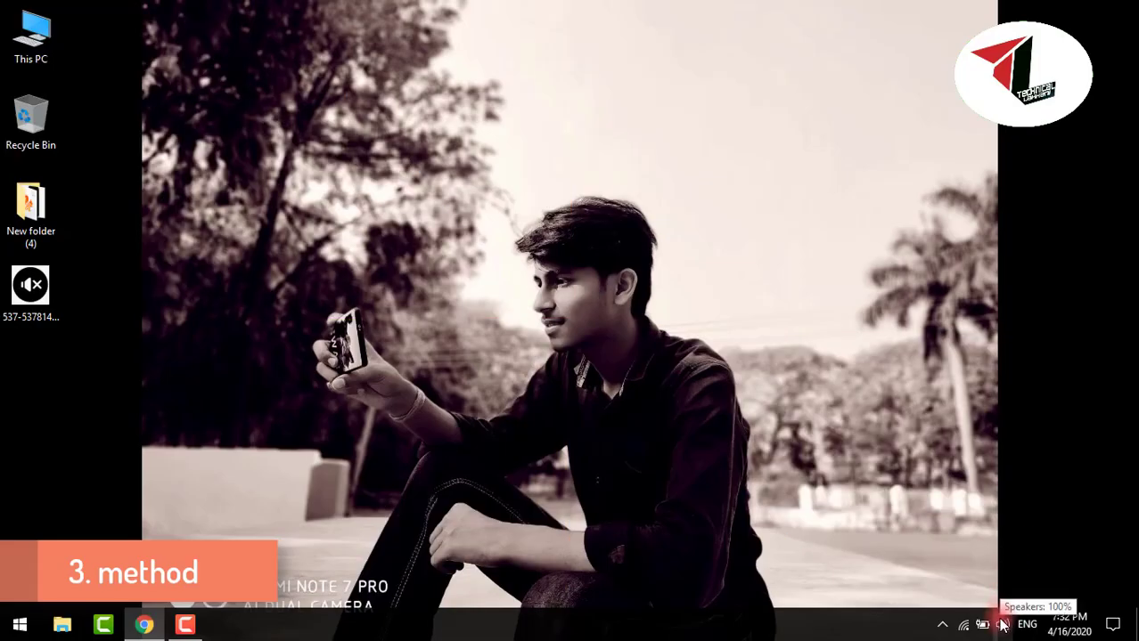
Open the system Sound settings, show the playback devices, and open the properties of the default Speakers
{"action": "right_click", "coordinate": [1002, 626]}
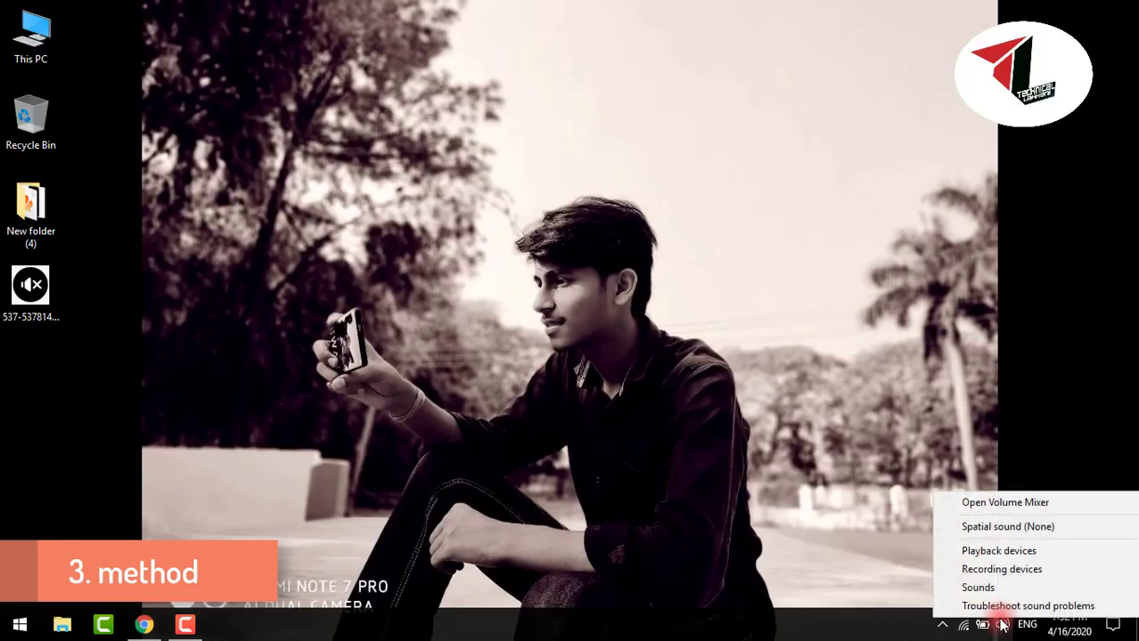
{"action": "left_click", "coordinate": [985, 588]}
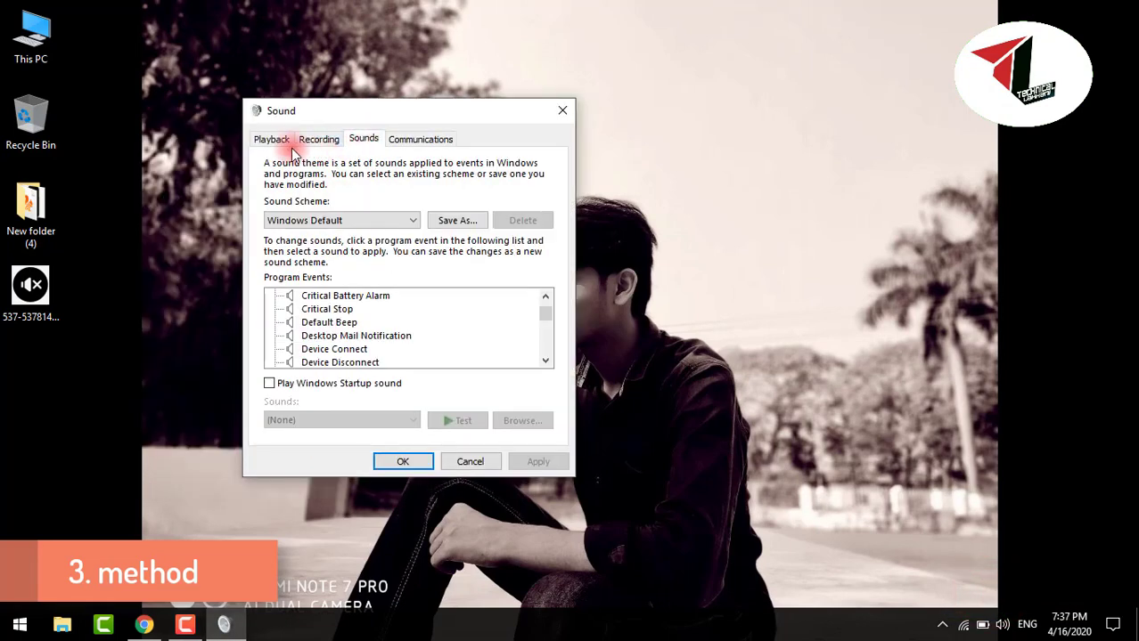
{"action": "left_click", "coordinate": [272, 140]}
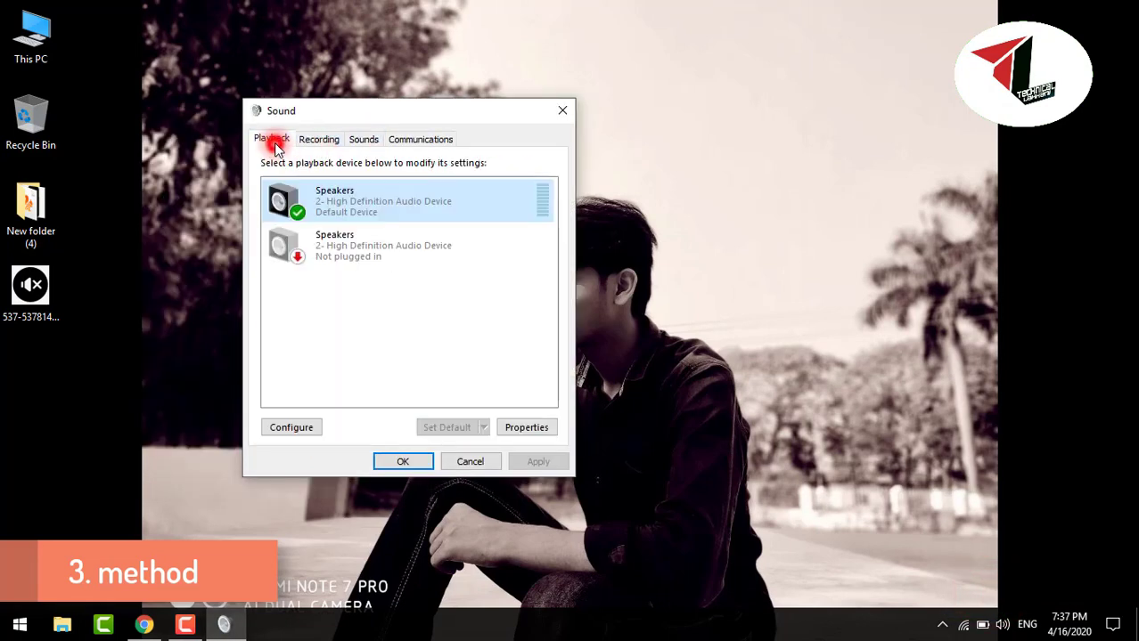
{"action": "left_click", "coordinate": [422, 198]}
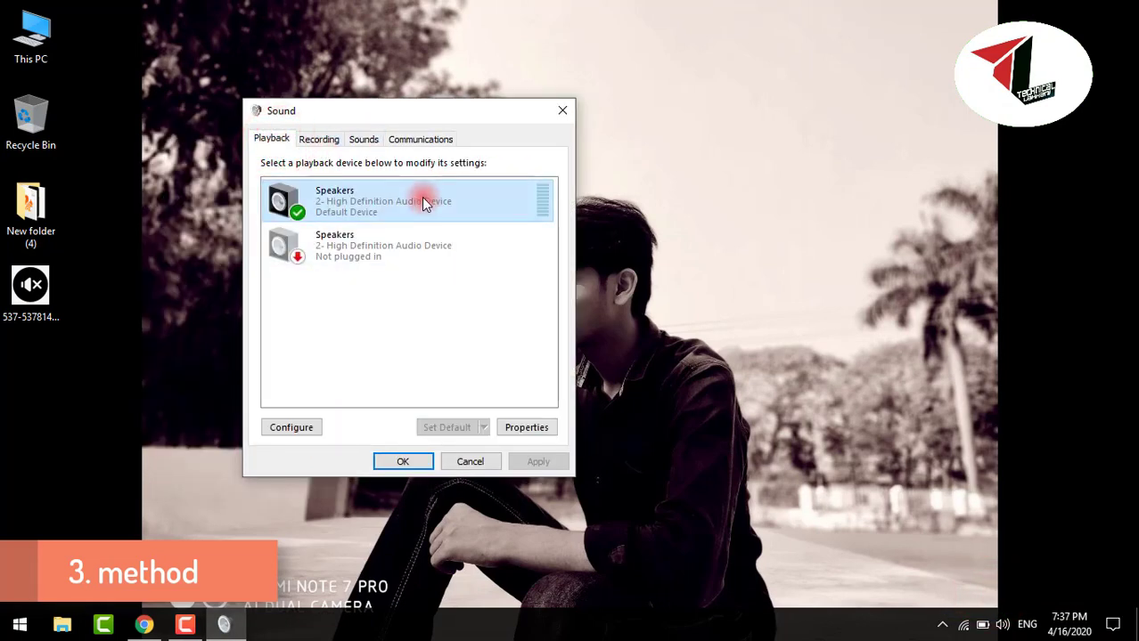
{"action": "double_click", "coordinate": [422, 197]}
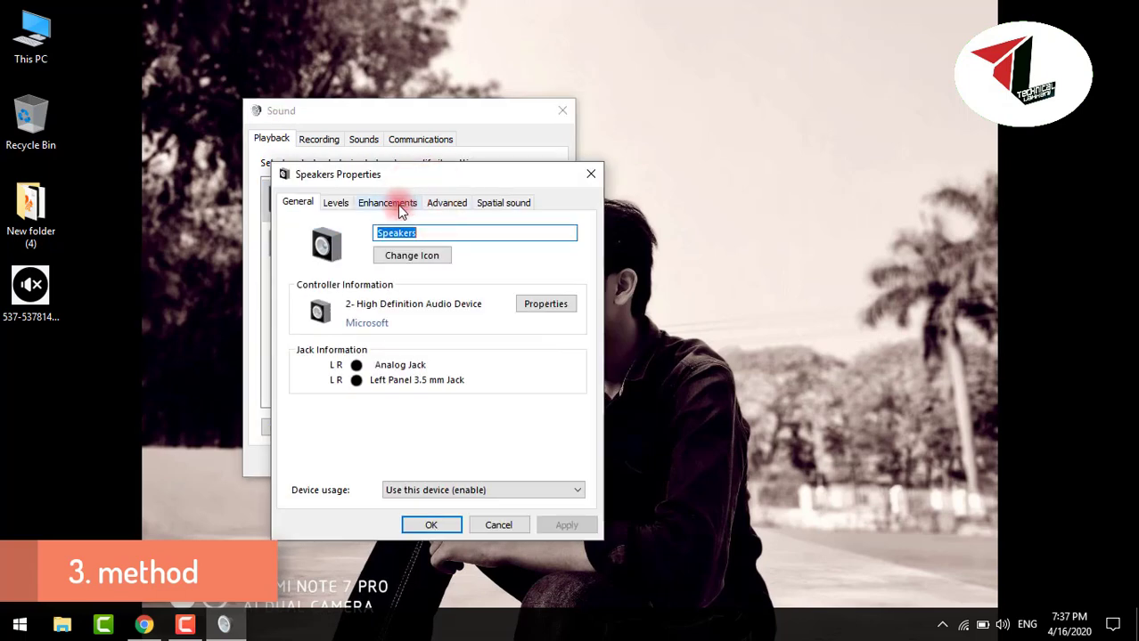
Disable all enhancements for the default Speakers, apply the change, and close their properties
{"action": "left_click", "coordinate": [398, 204]}
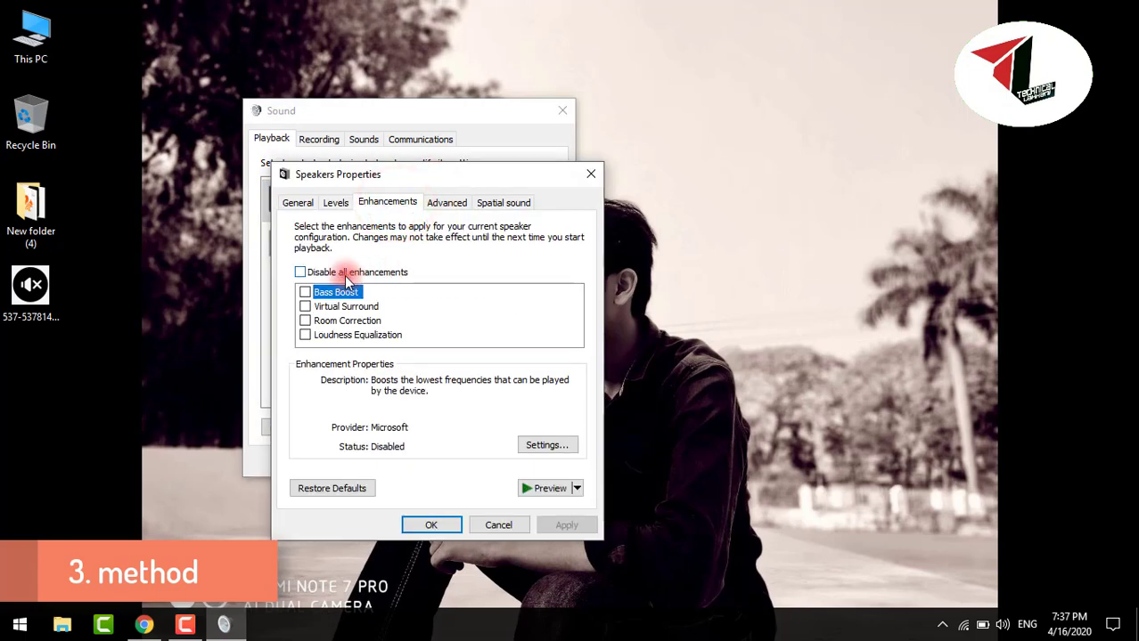
{"action": "left_click", "coordinate": [366, 272]}
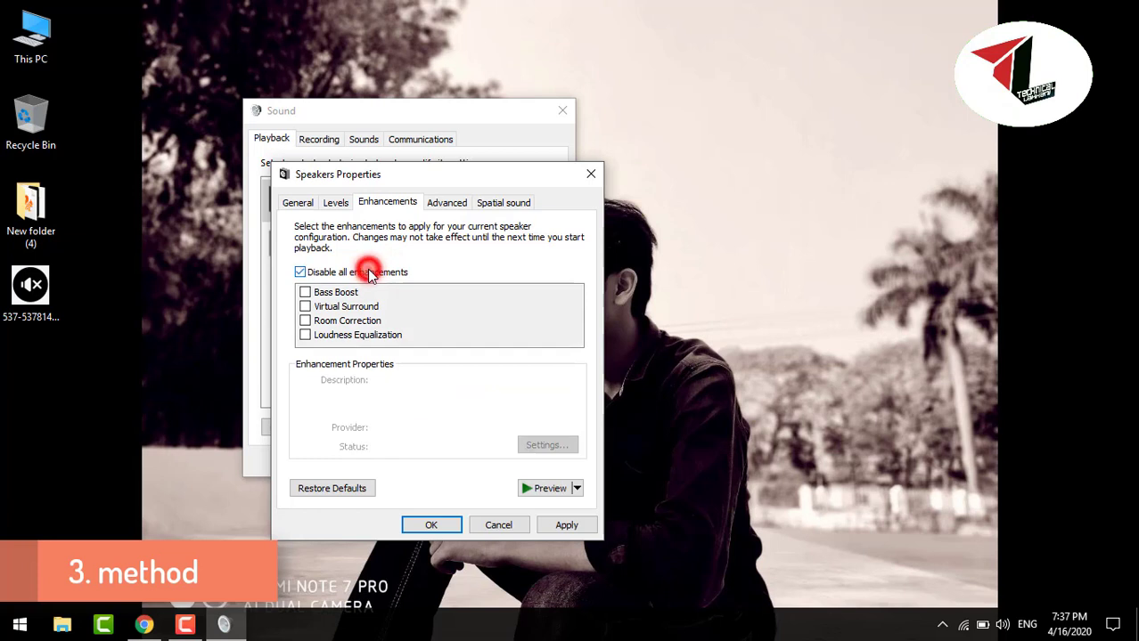
{"action": "left_click", "coordinate": [568, 526]}
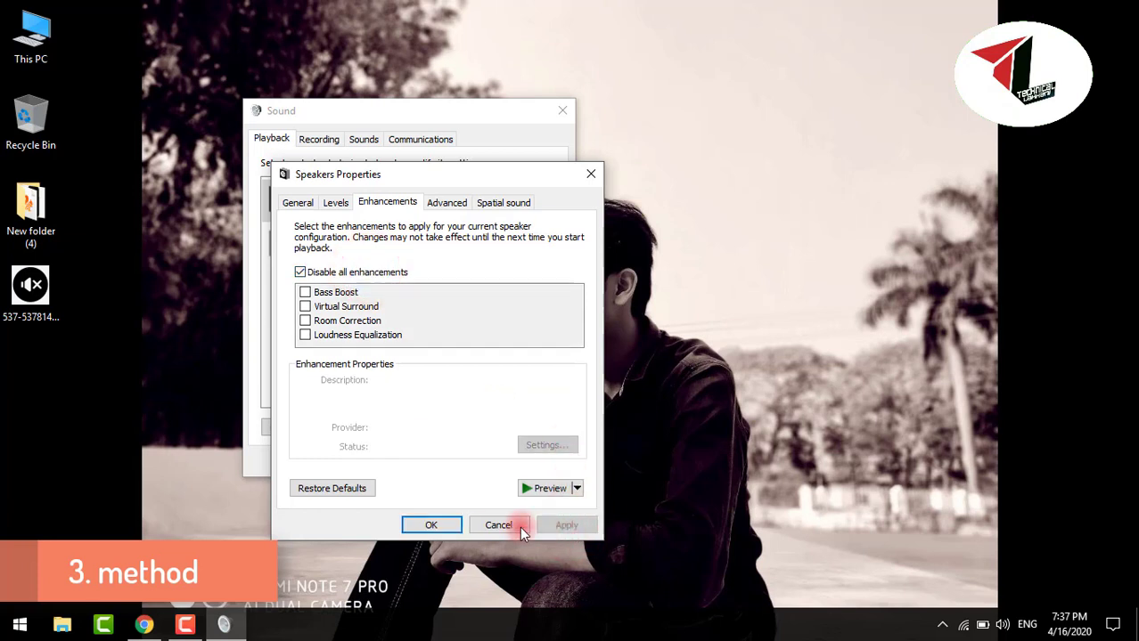
{"action": "left_click", "coordinate": [449, 527]}
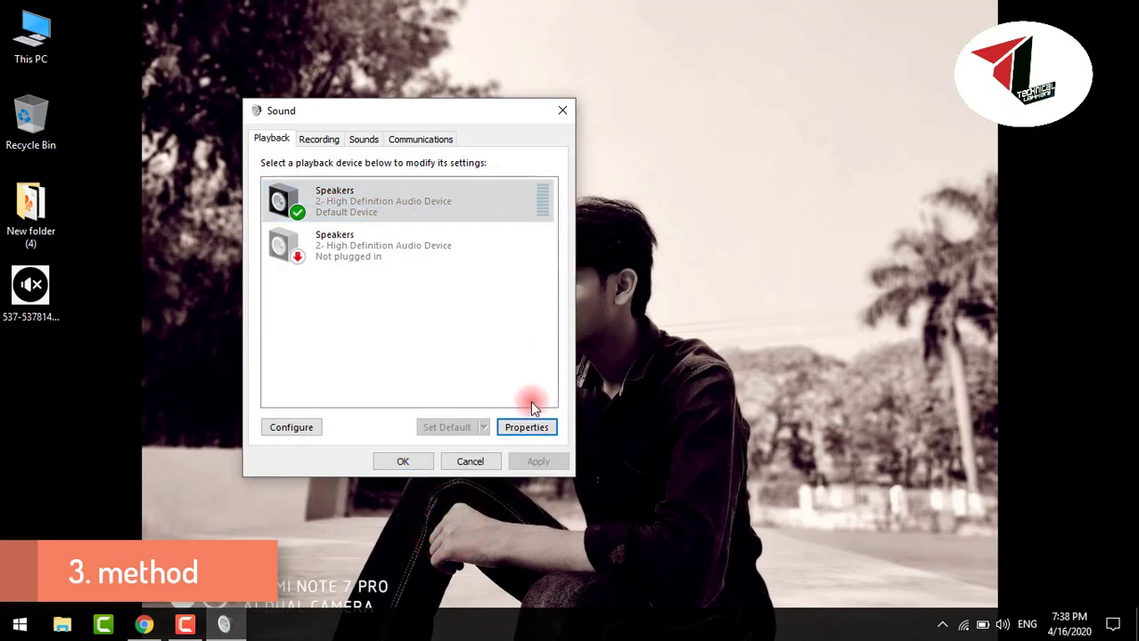
Set the default Speakers' default format to 16 bit, 44100 Hz (CD Quality) and play the test sound
{"action": "left_click", "coordinate": [527, 425]}
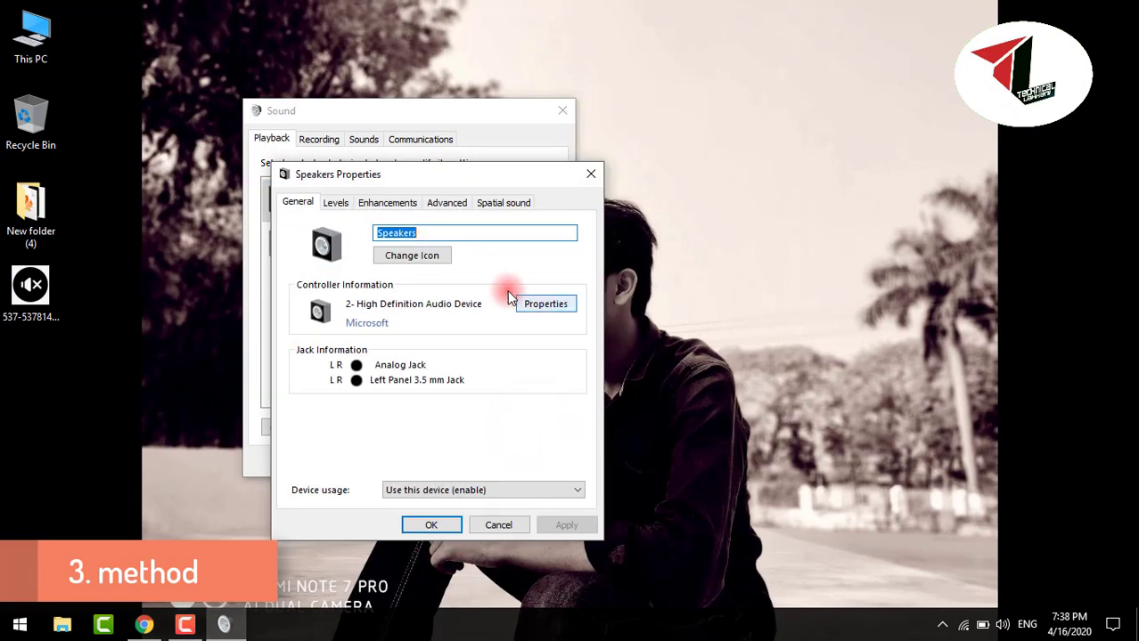
{"action": "left_click", "coordinate": [446, 203]}
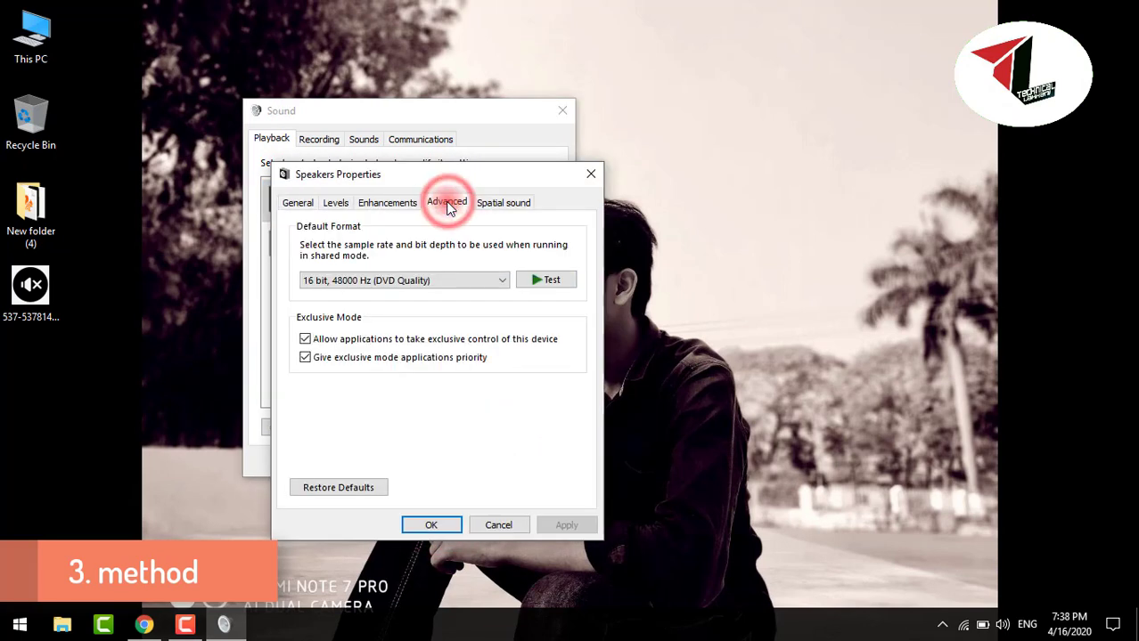
{"action": "left_click", "coordinate": [464, 281]}
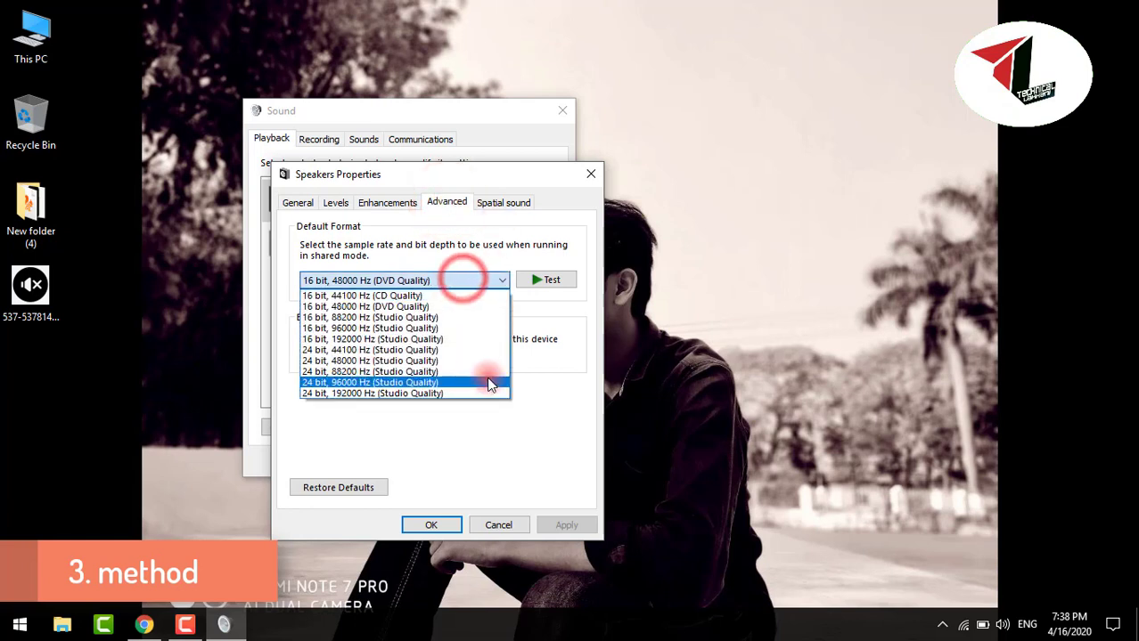
{"action": "left_click", "coordinate": [424, 295]}
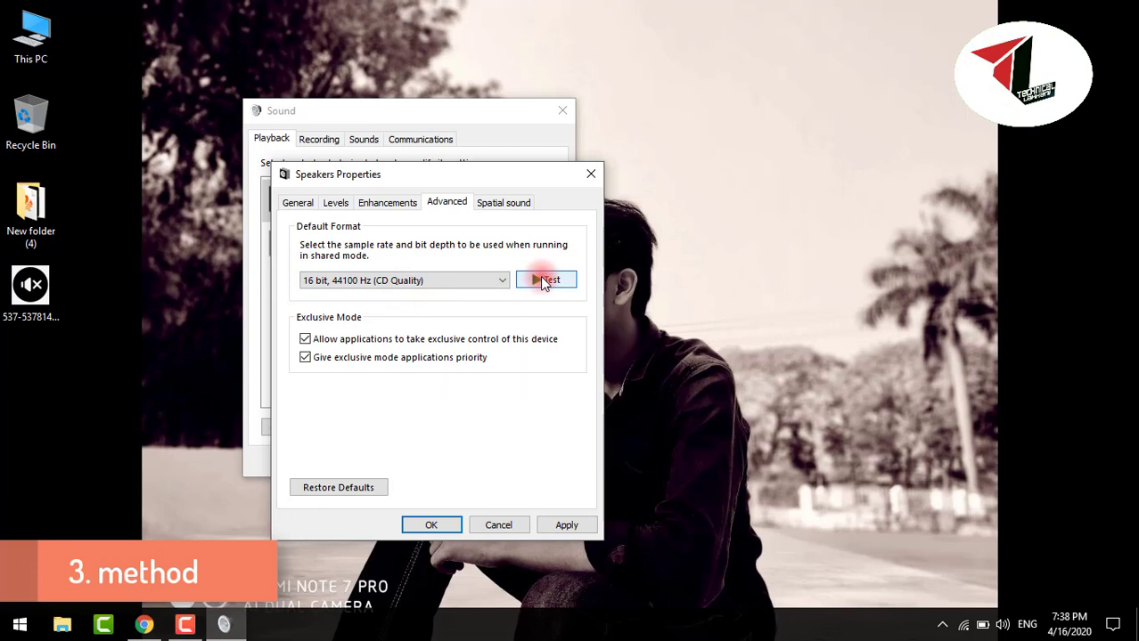
{"action": "left_click", "coordinate": [549, 282]}
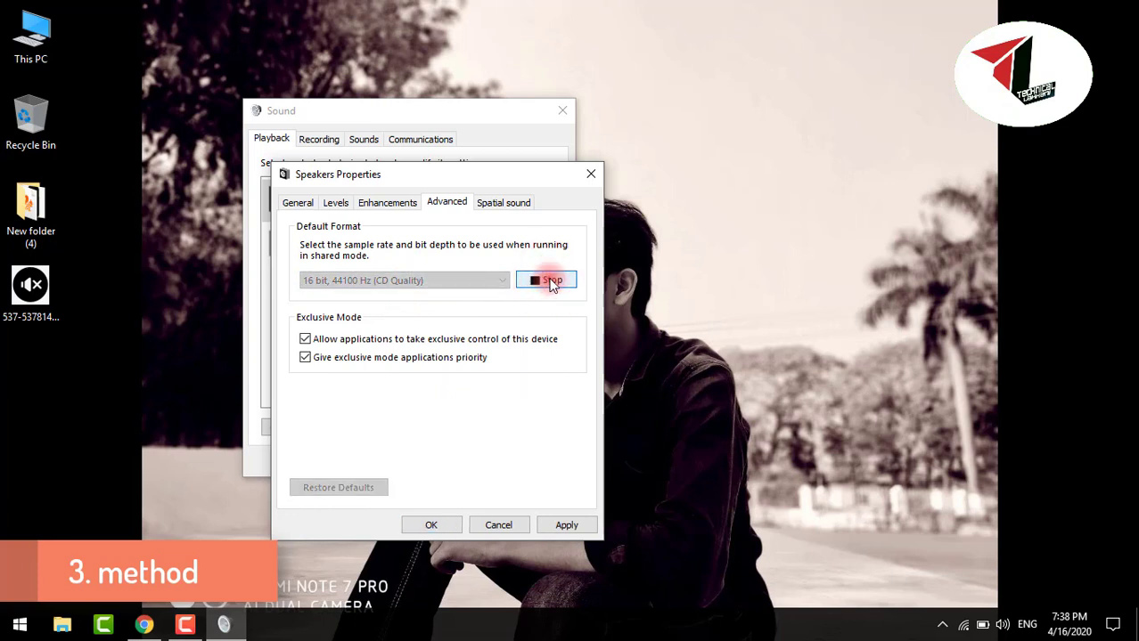
{"action": "left_click", "coordinate": [552, 282]}
{"action": "left_click", "coordinate": [492, 283]}
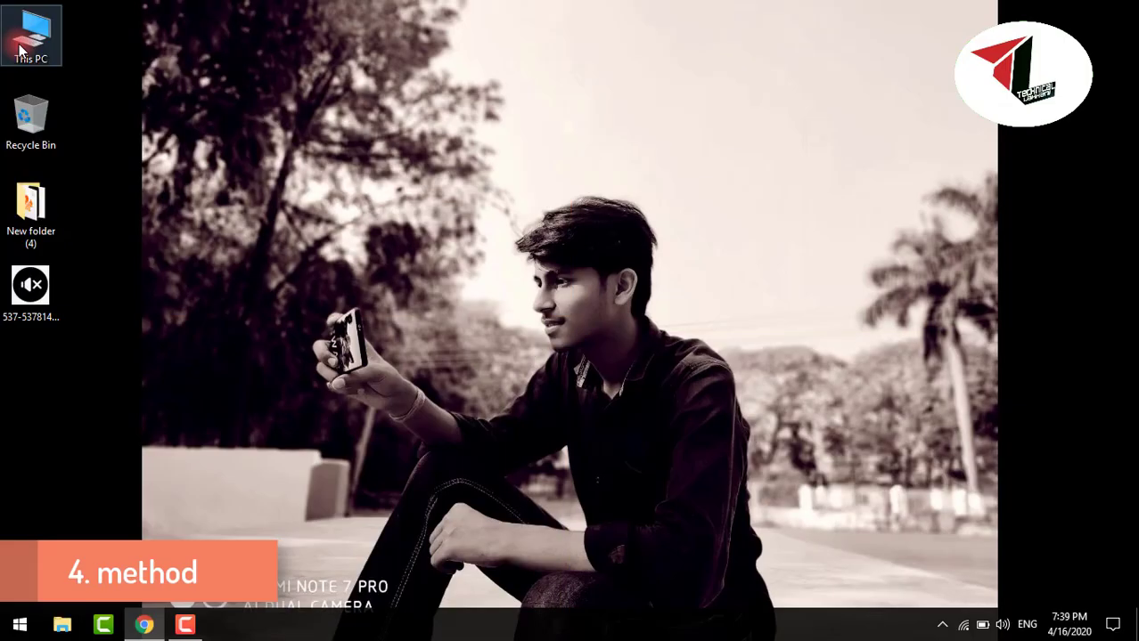
Open Device Manager in Computer Management and expand the Sound, video and game controllers category
{"action": "right_click", "coordinate": [26, 41]}
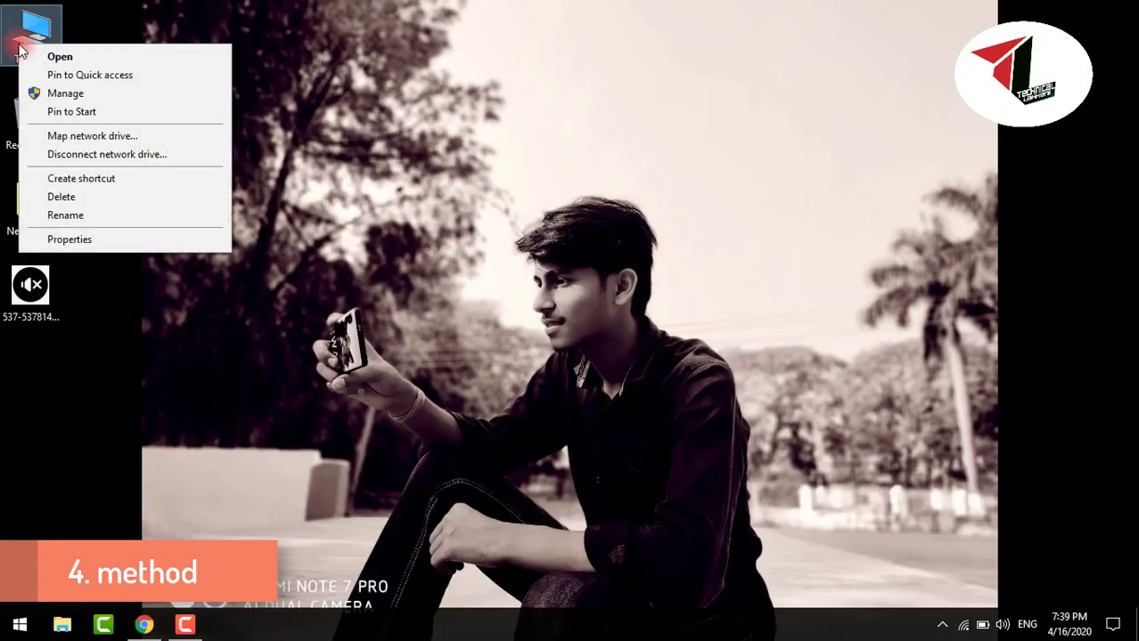
{"action": "left_click", "coordinate": [35, 93]}
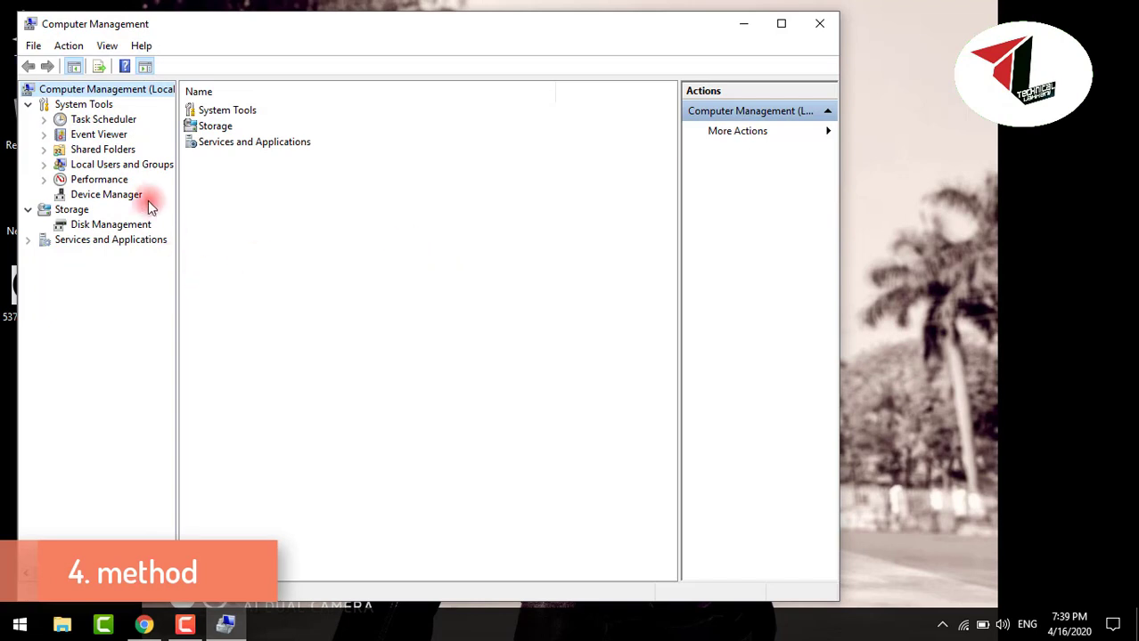
{"action": "left_click", "coordinate": [133, 197]}
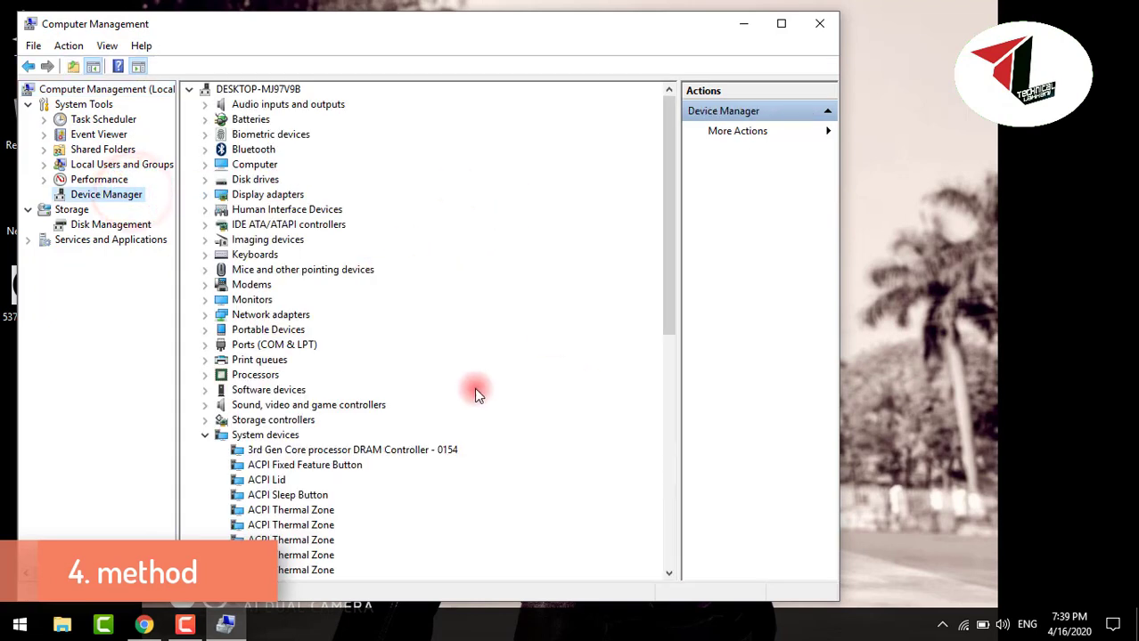
{"action": "left_click", "coordinate": [204, 435]}
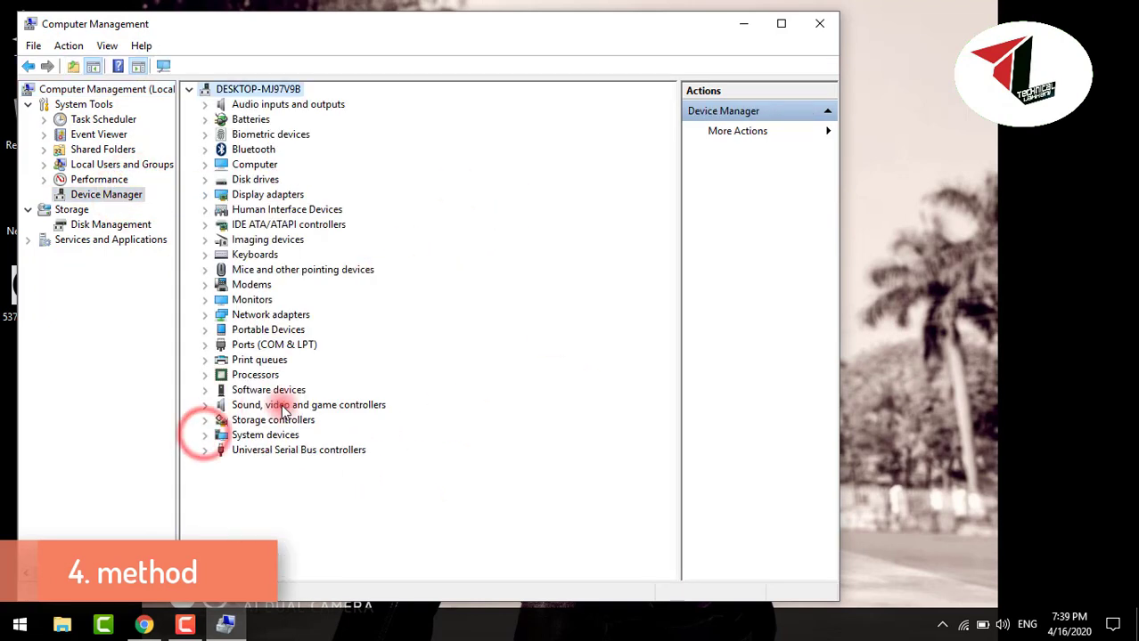
{"action": "left_click", "coordinate": [204, 404]}
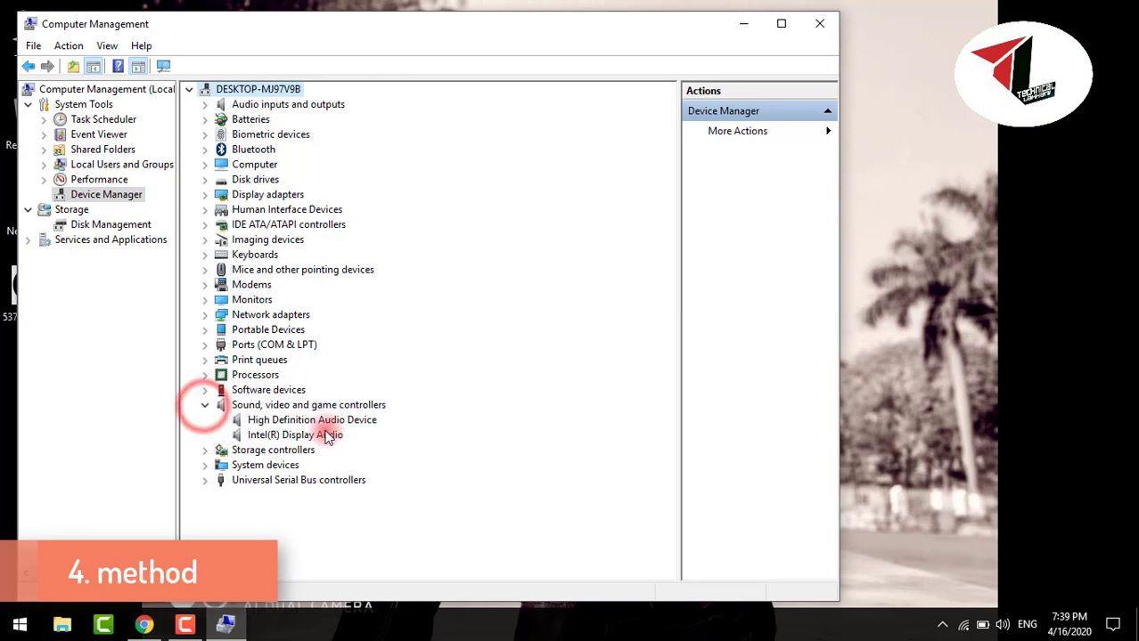
Start a driver update for High Definition Audio Device, choosing from the list of drivers available on the computer
{"action": "left_click", "coordinate": [294, 423]}
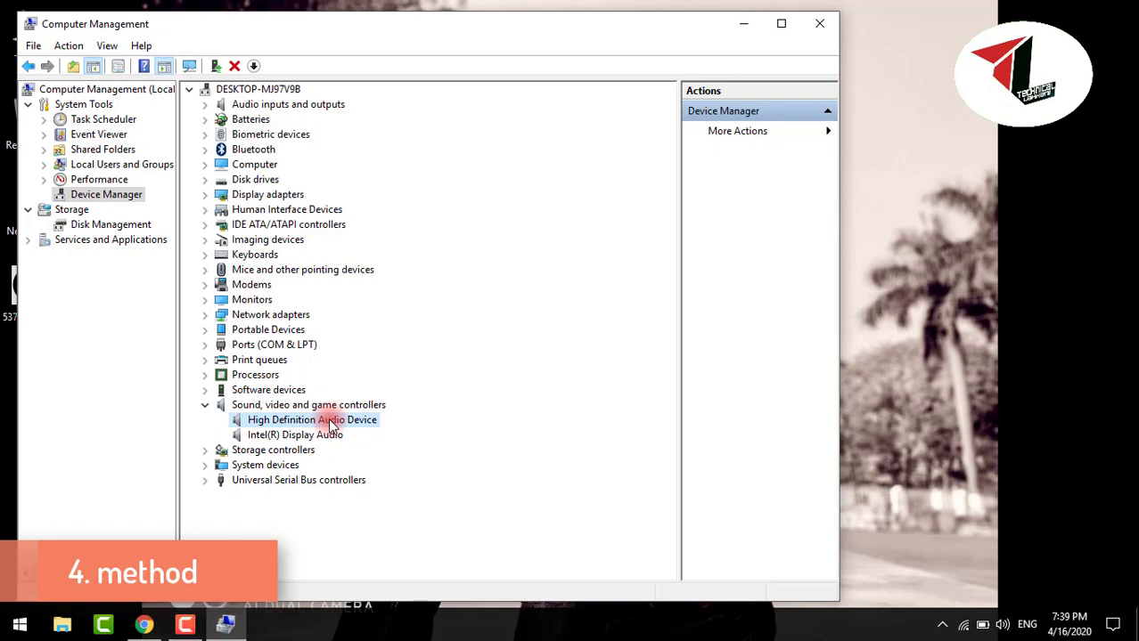
{"action": "right_click", "coordinate": [331, 424]}
{"action": "left_click", "coordinate": [374, 435]}
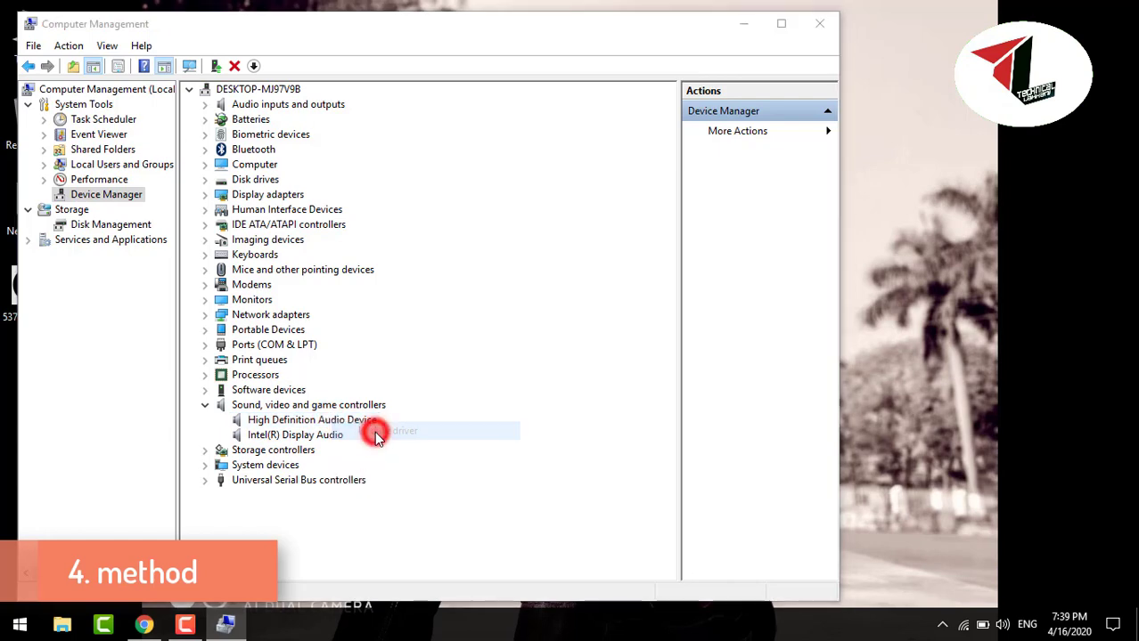
{"action": "left_click", "coordinate": [292, 369]}
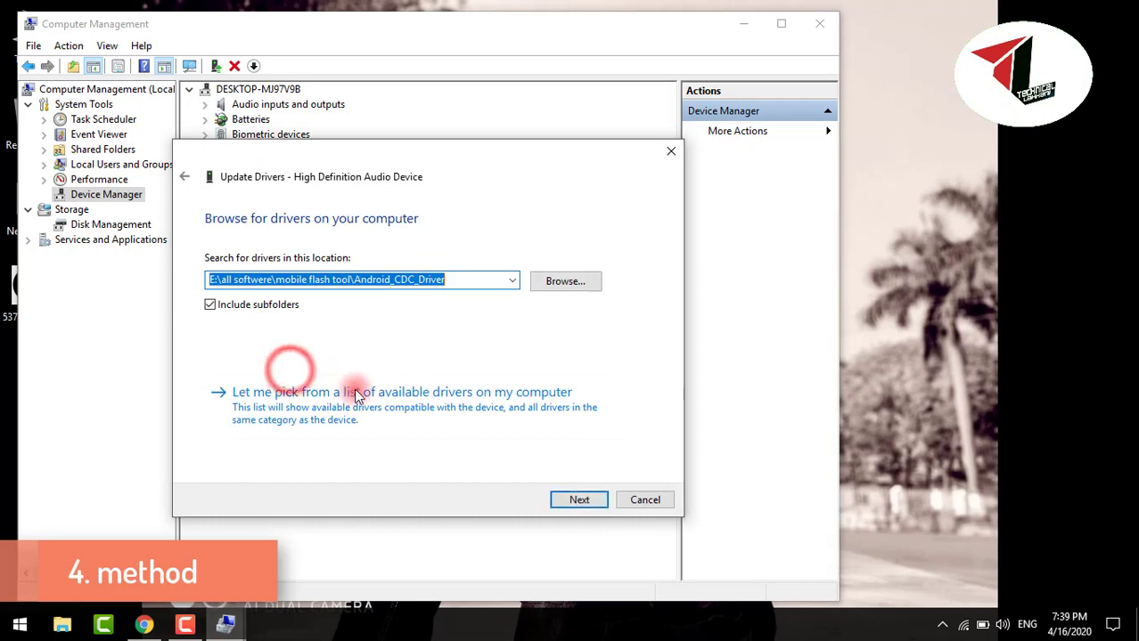
{"action": "left_click", "coordinate": [355, 394]}
Install the compatible High Definition Audio Device driver, close the update wizard, and decline the computer restart
{"action": "left_click", "coordinate": [341, 374]}
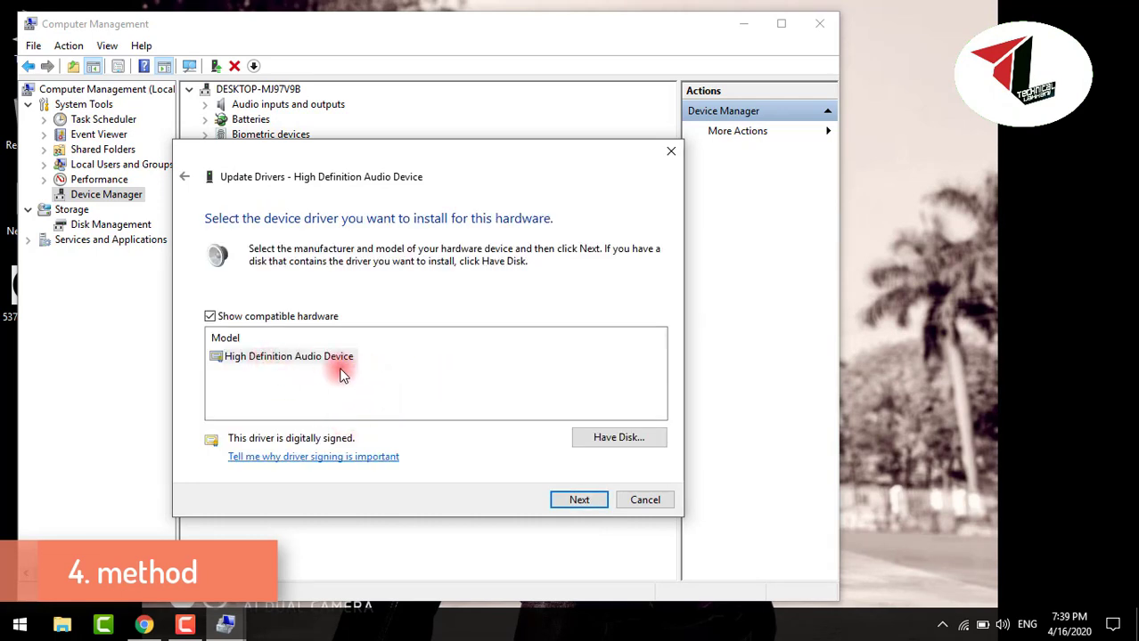
{"action": "left_click", "coordinate": [337, 379]}
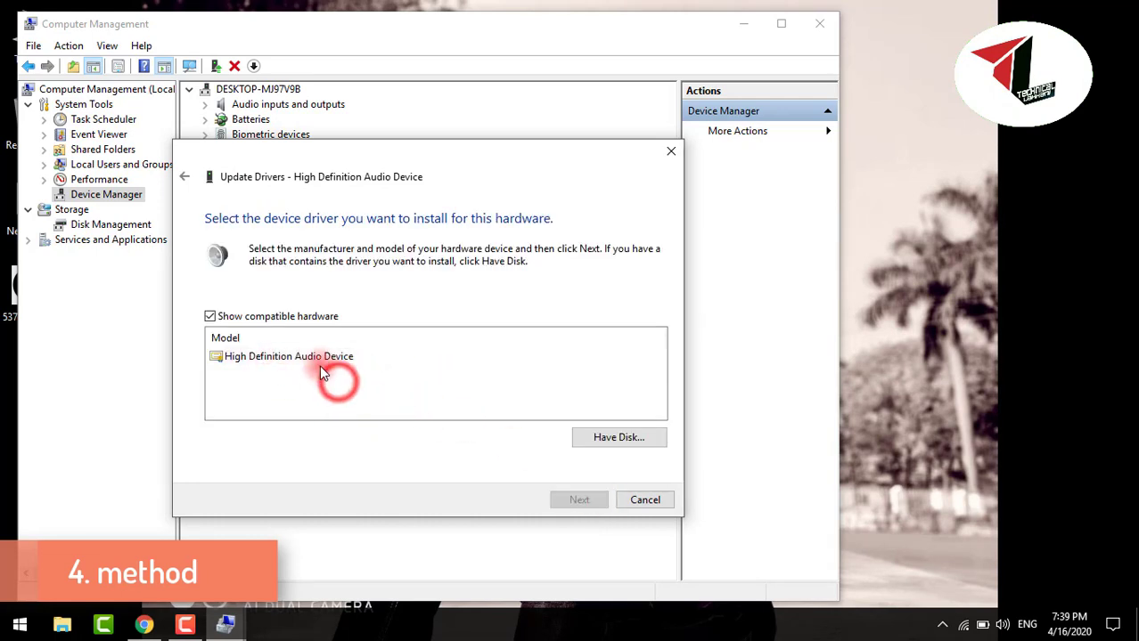
{"action": "left_click", "coordinate": [322, 367]}
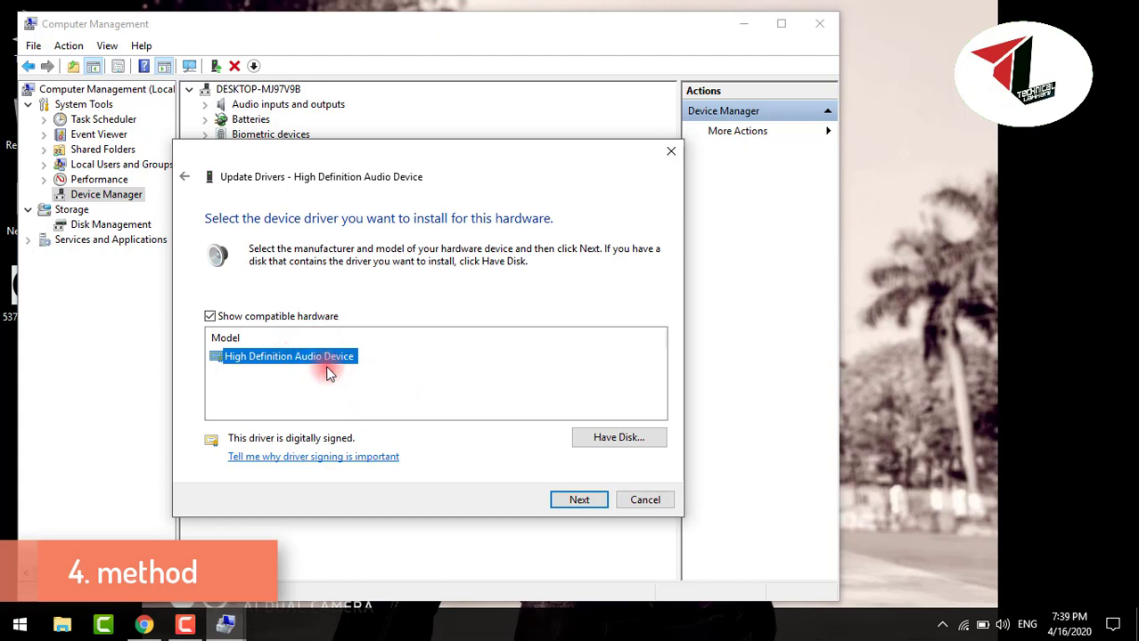
{"action": "left_click", "coordinate": [326, 373]}
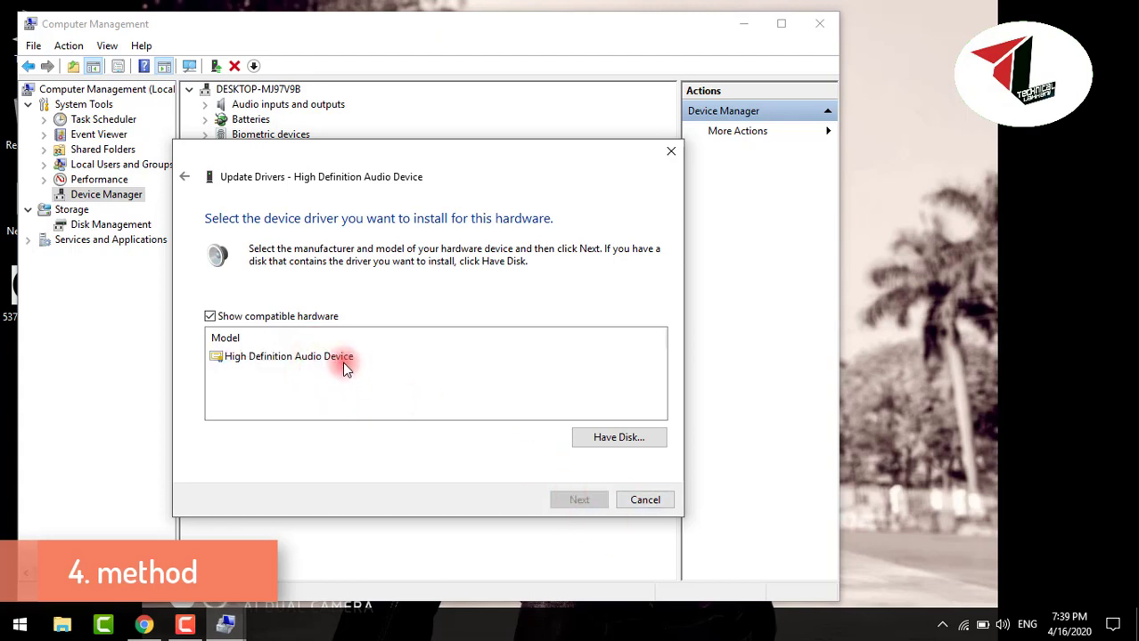
{"action": "left_click", "coordinate": [343, 360]}
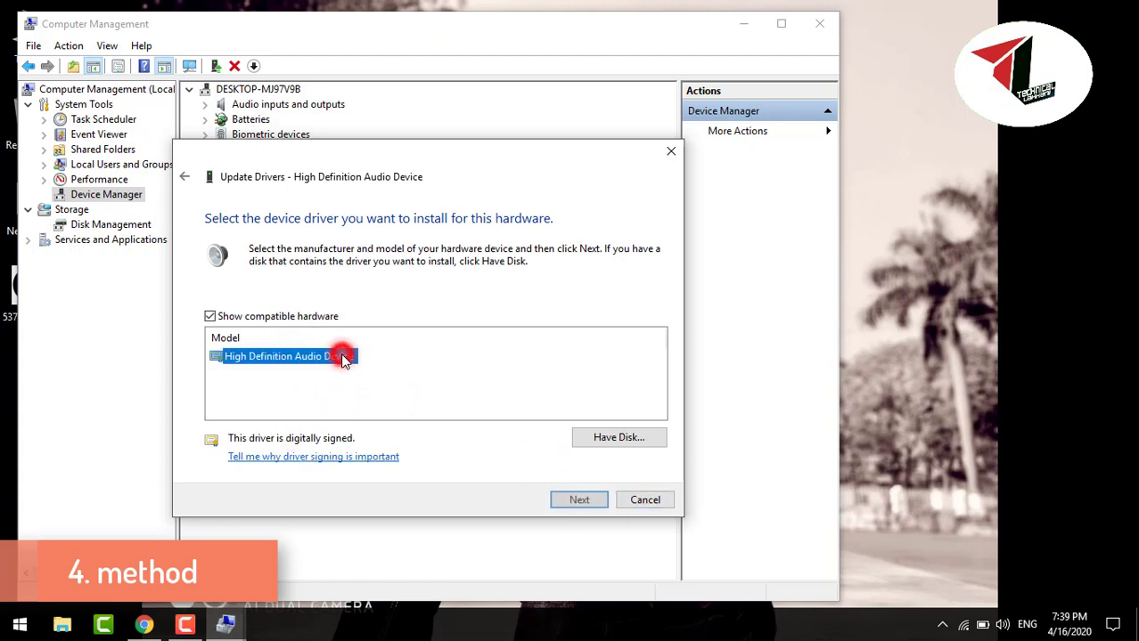
{"action": "left_click", "coordinate": [579, 503]}
{"action": "left_click", "coordinate": [640, 383]}
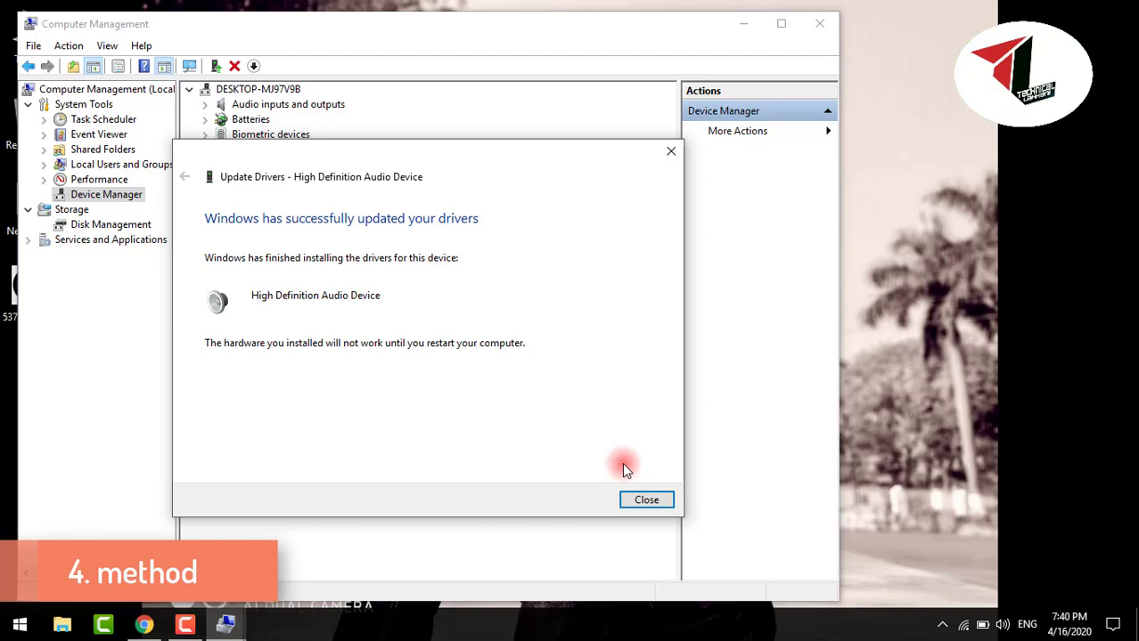
{"action": "left_click", "coordinate": [671, 151]}
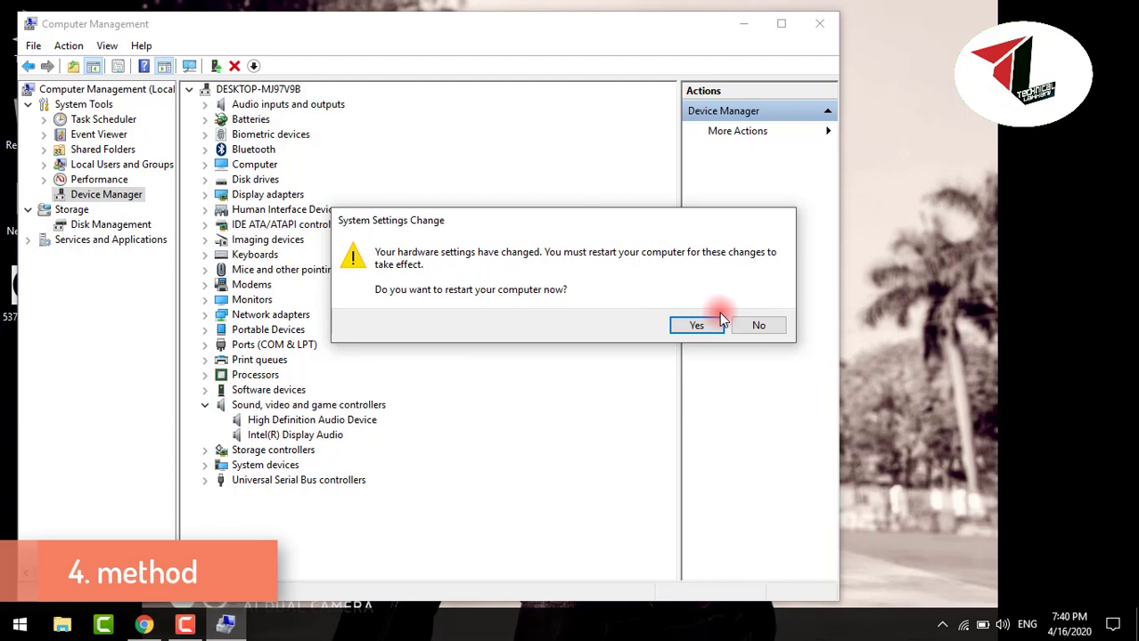
{"action": "left_click", "coordinate": [764, 326]}
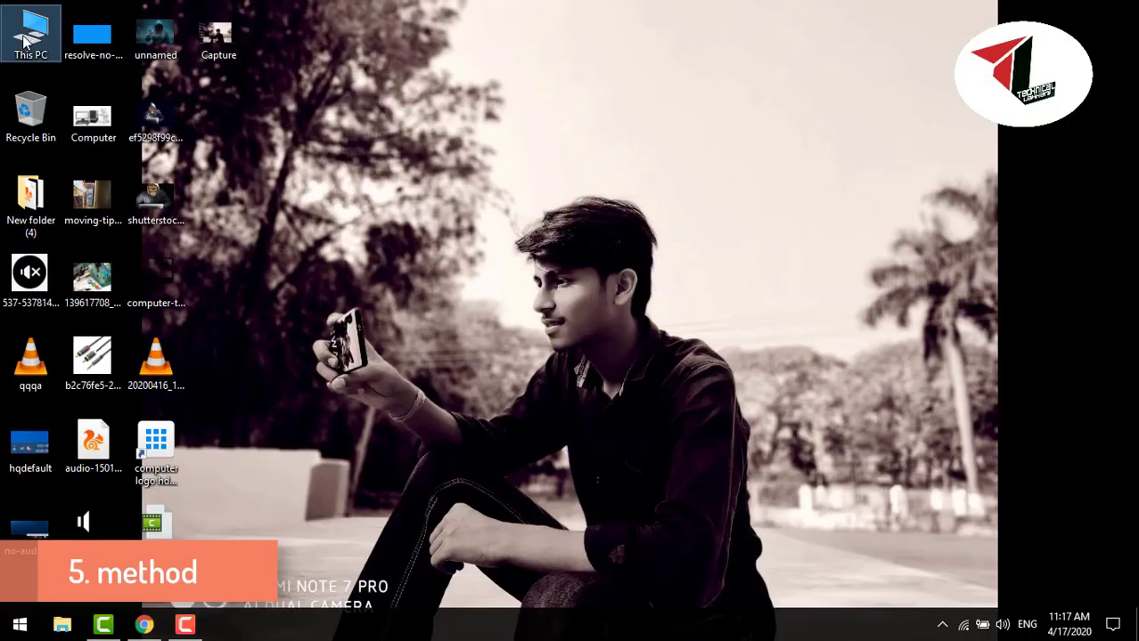
Open Device Manager in Computer Management from This PC and maximize the window
{"action": "right_click", "coordinate": [27, 36]}
{"action": "left_click", "coordinate": [76, 87]}
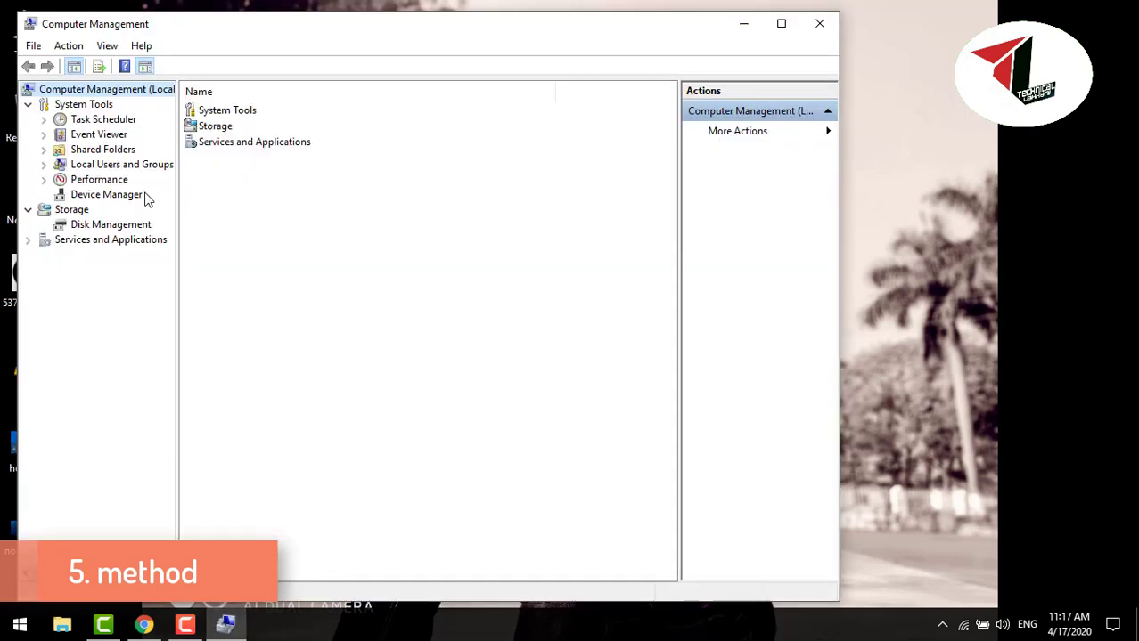
{"action": "left_click", "coordinate": [127, 196]}
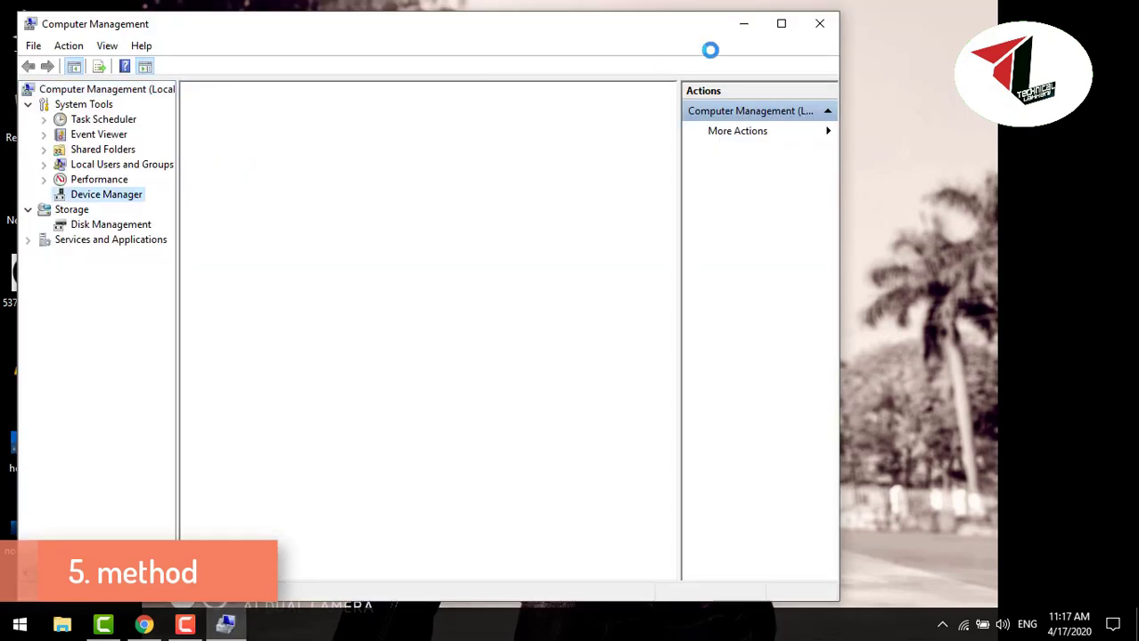
{"action": "left_click", "coordinate": [781, 23]}
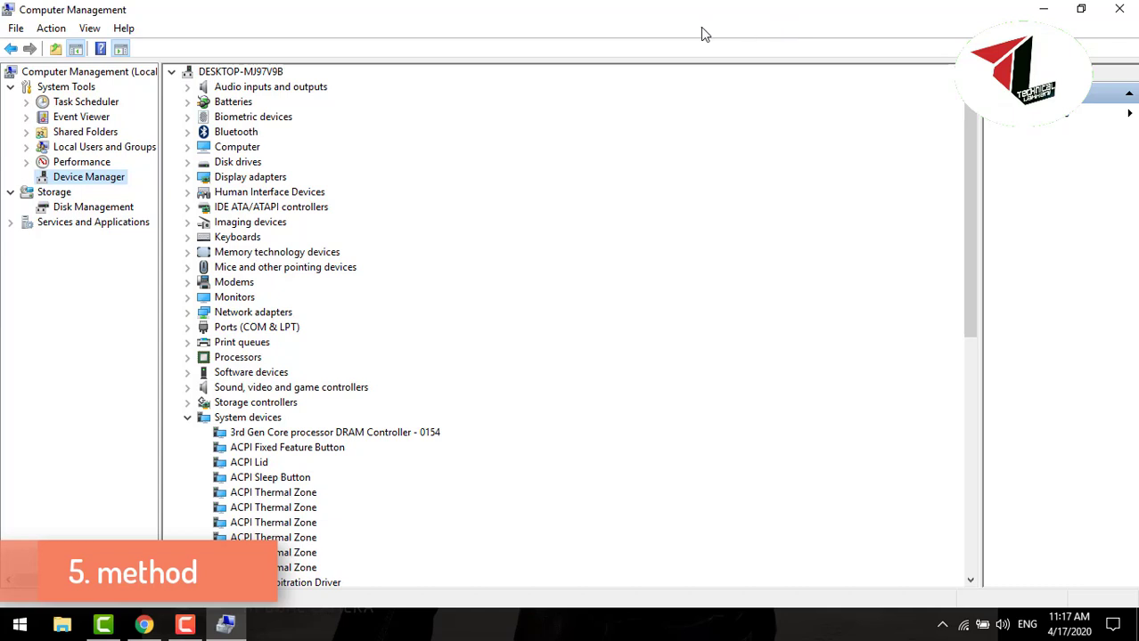
Start adding legacy hardware to the computer and choose to install hardware manually selected from a list
{"action": "left_click", "coordinate": [52, 32]}
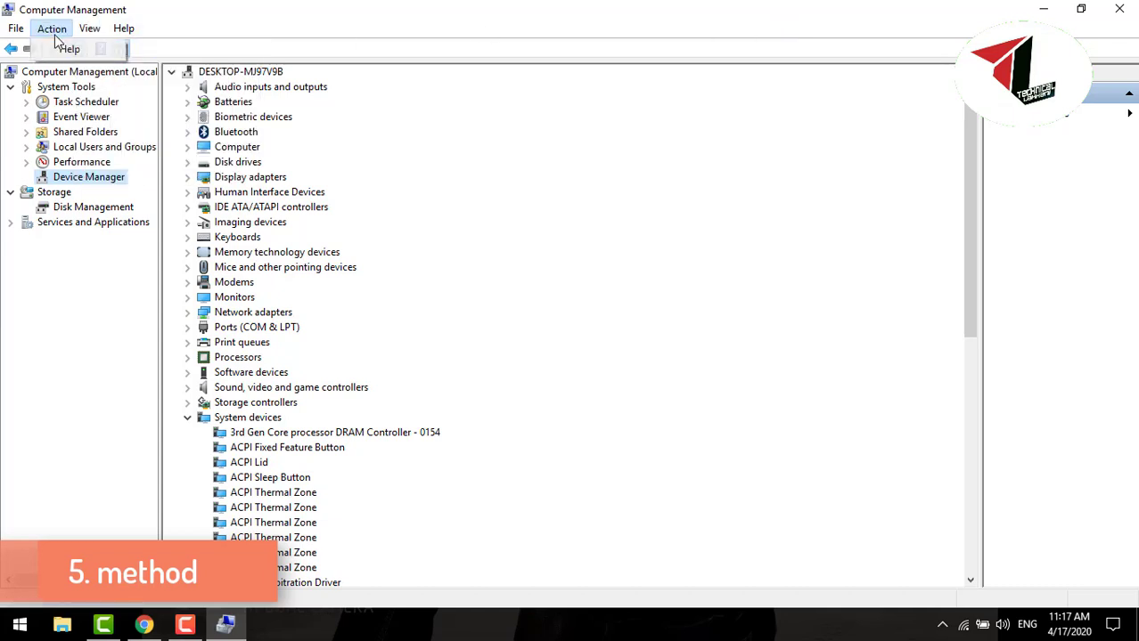
{"action": "left_click", "coordinate": [596, 250]}
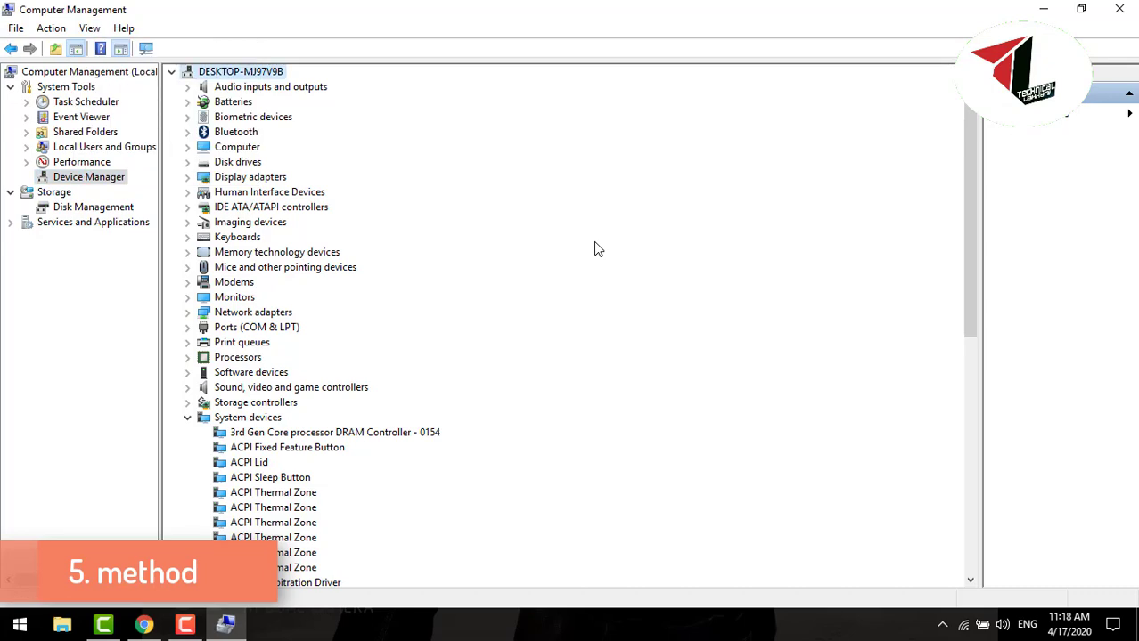
{"action": "left_click", "coordinate": [51, 28]}
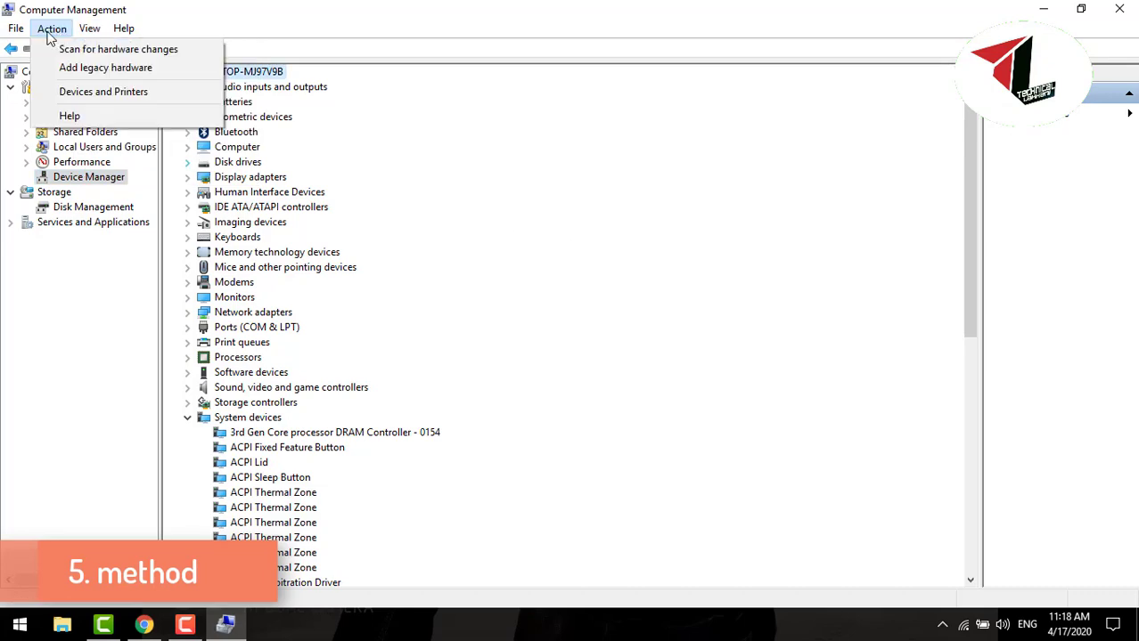
{"action": "left_click", "coordinate": [83, 69]}
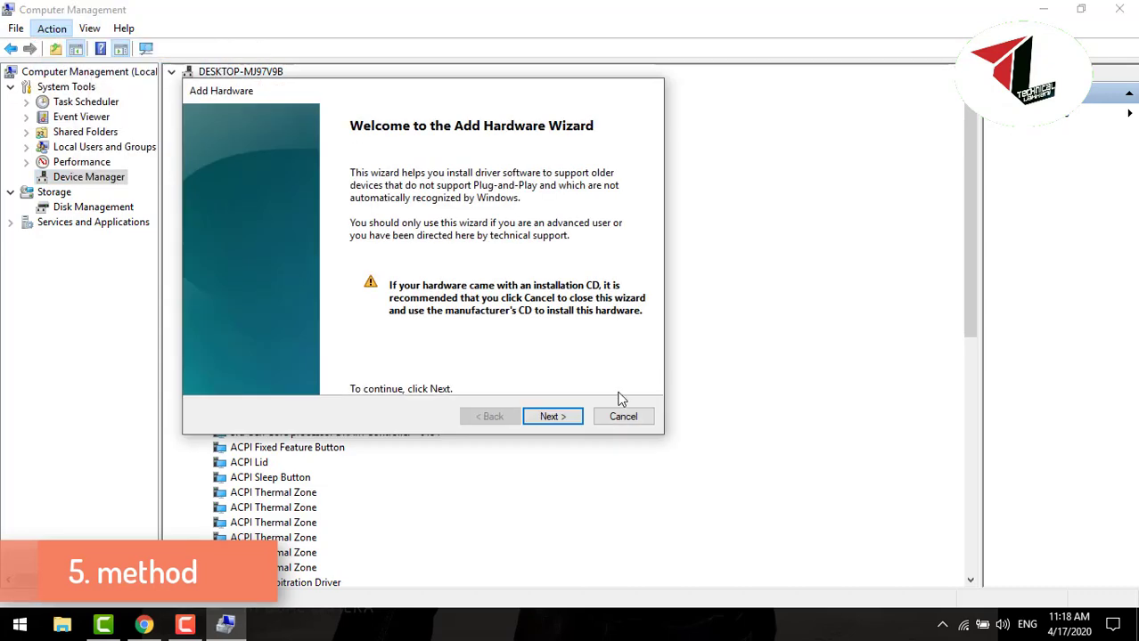
{"action": "left_click", "coordinate": [553, 419]}
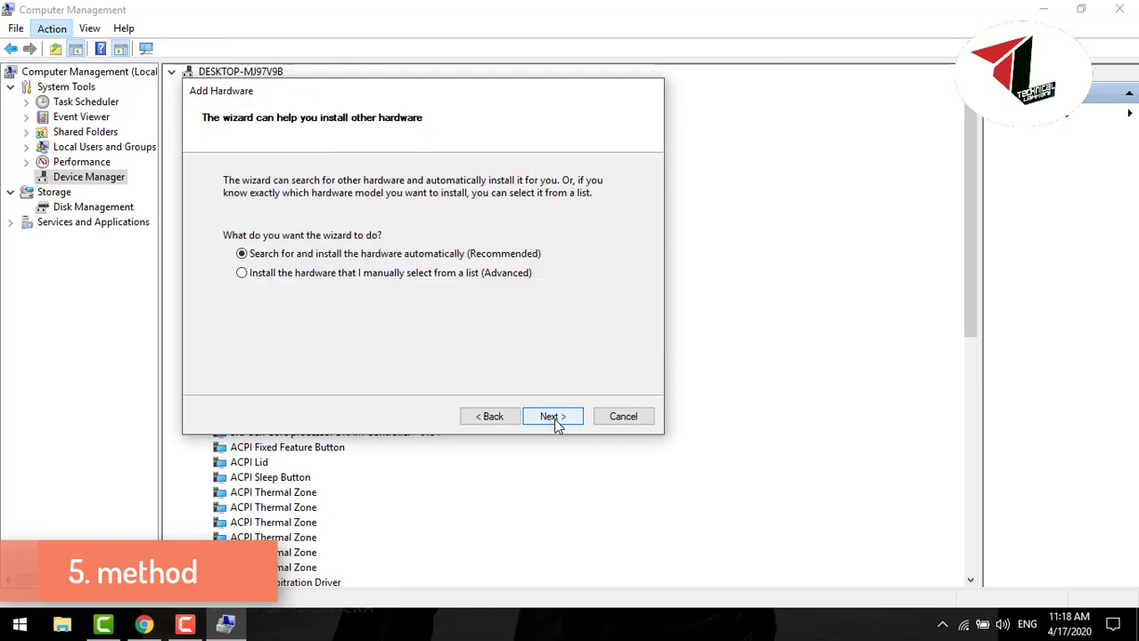
{"action": "left_click", "coordinate": [348, 273]}
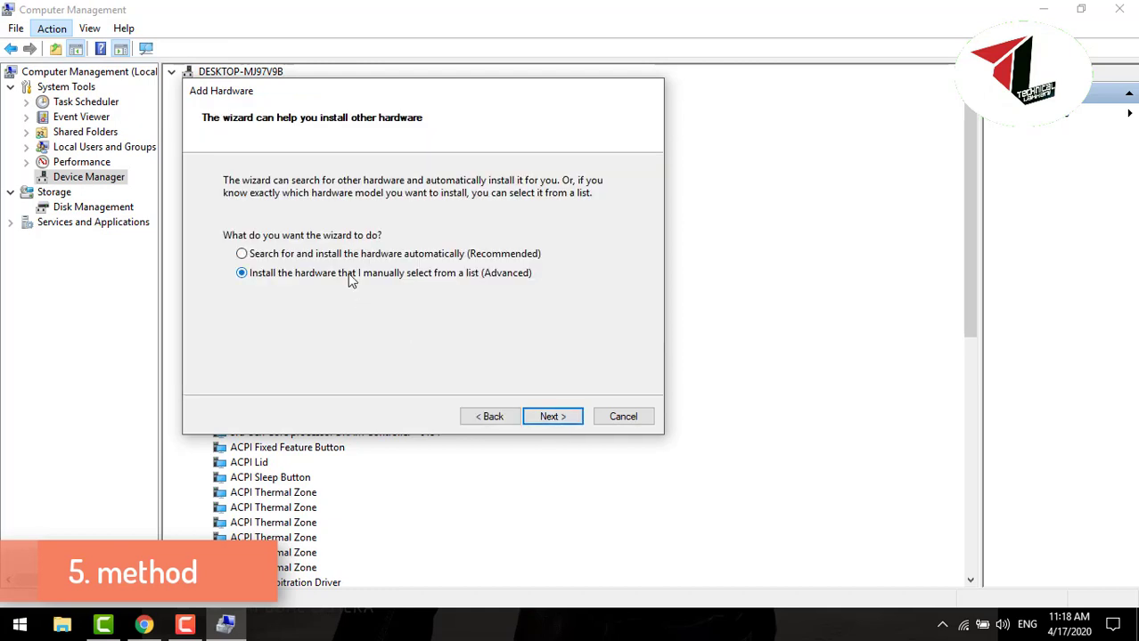
{"action": "left_click", "coordinate": [556, 422]}
Choose Sound, video and game controllers as the hardware type to install and continue to the driver selection
{"action": "scroll", "coordinate": [491, 354], "scroll_direction": "down", "scroll_amount": 6}
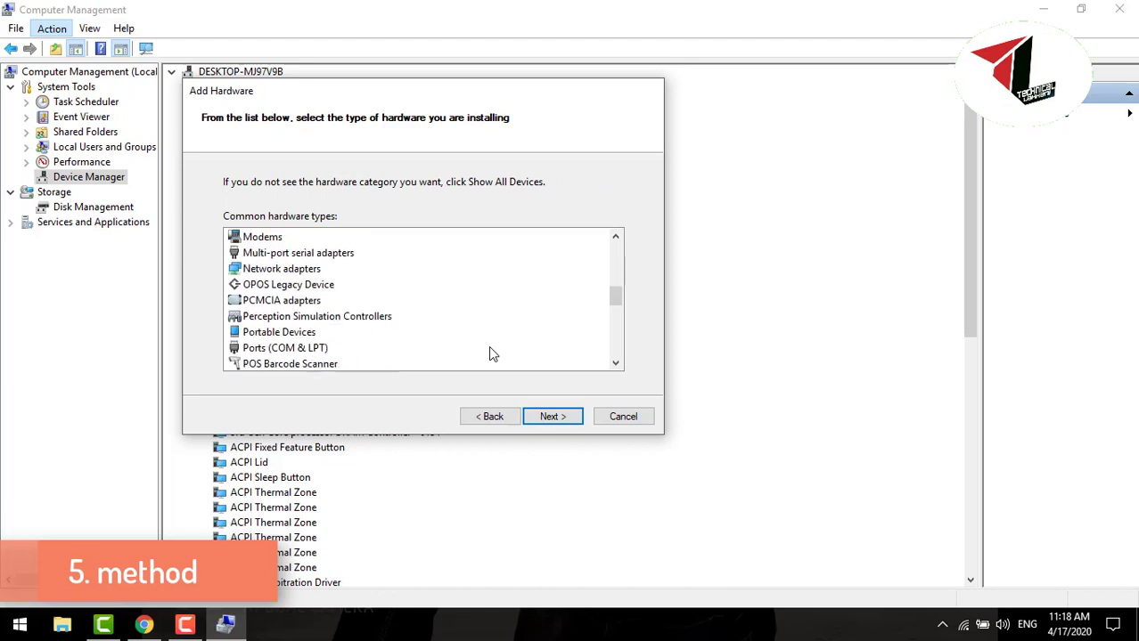
{"action": "scroll", "coordinate": [491, 353], "scroll_direction": "down", "scroll_amount": 3}
{"action": "scroll", "coordinate": [491, 354], "scroll_direction": "down", "scroll_amount": 4}
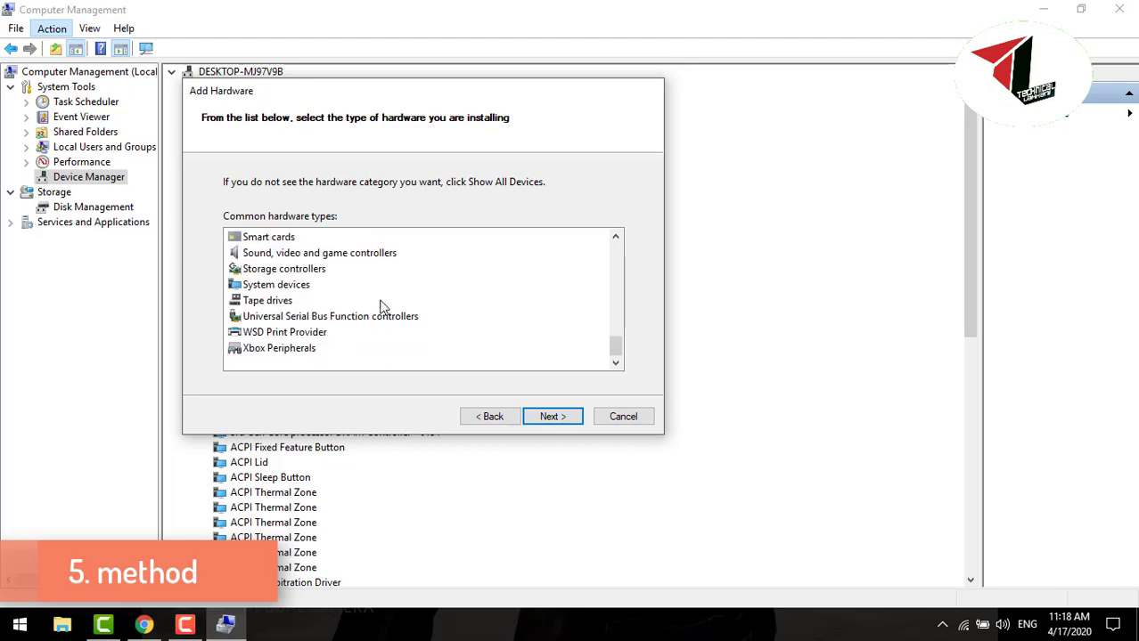
{"action": "left_click", "coordinate": [287, 257]}
{"action": "left_click", "coordinate": [553, 417]}
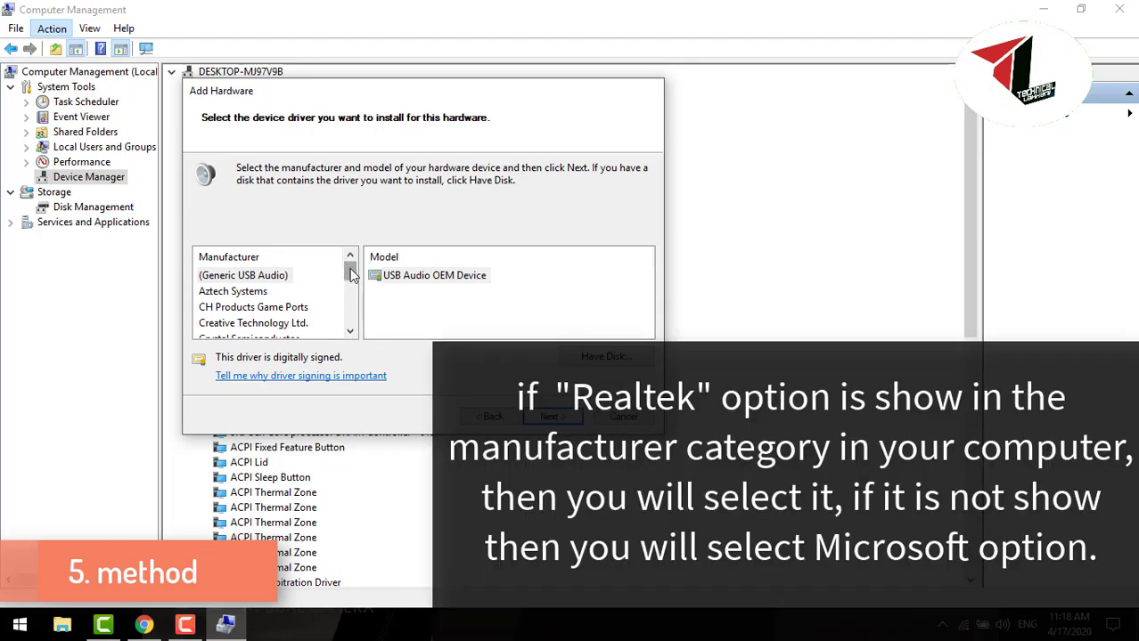
Choose Microsoft as the manufacturer and High Definition Audio Settings as the driver model for the legacy sound hardware
{"action": "left_click_drag", "start_coordinate": [351, 276], "coordinate": [352, 284]}
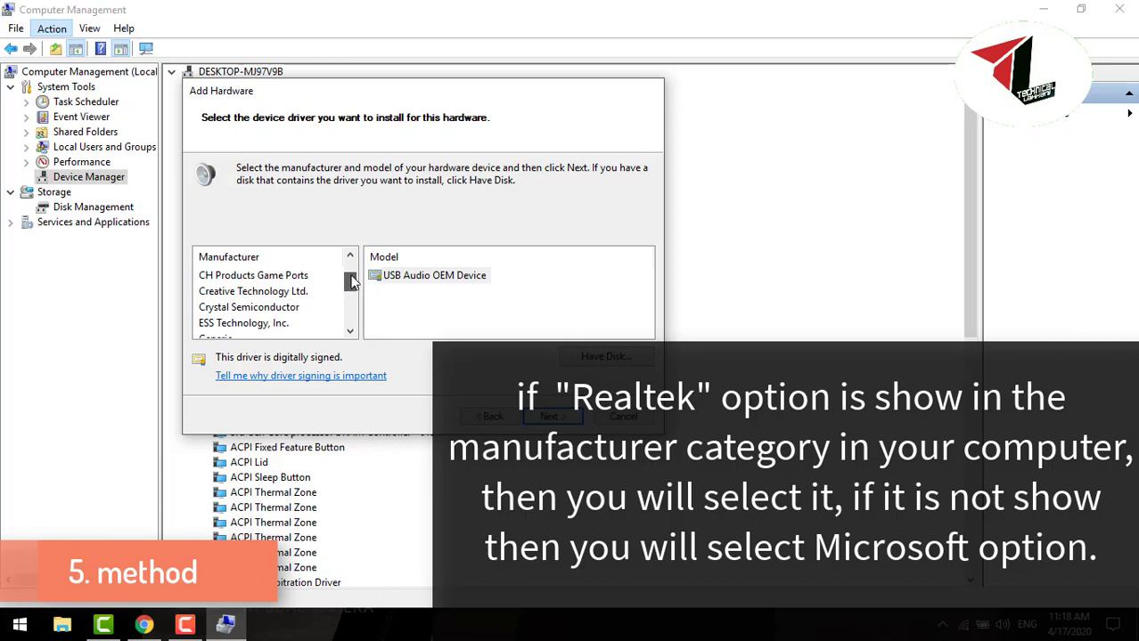
{"action": "left_click_drag", "start_coordinate": [351, 281], "coordinate": [352, 323]}
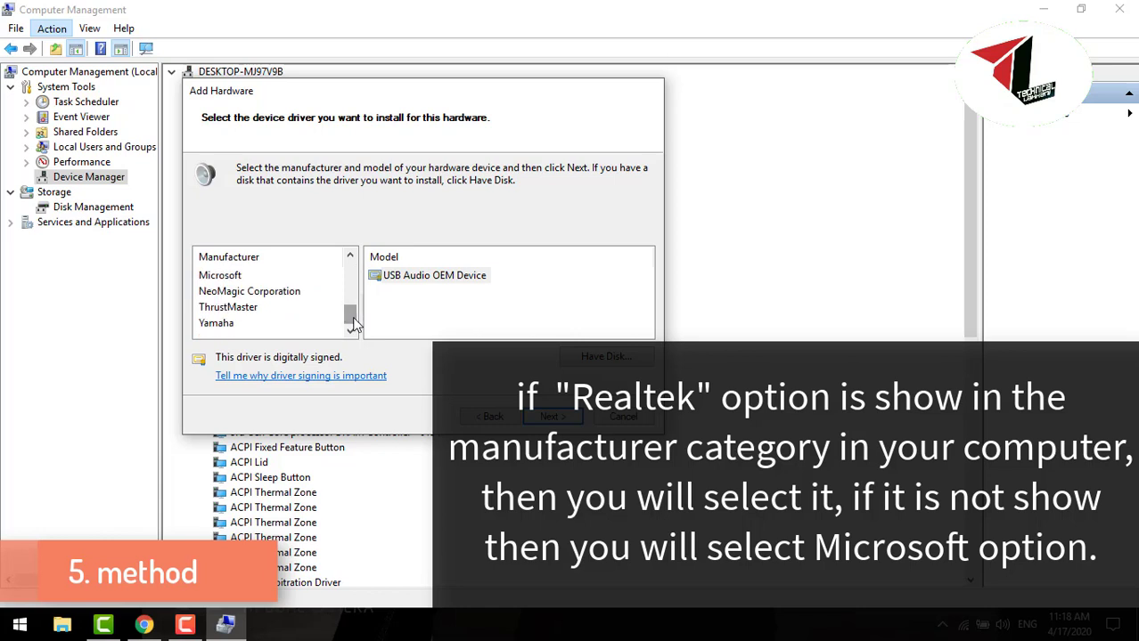
{"action": "left_click", "coordinate": [217, 324]}
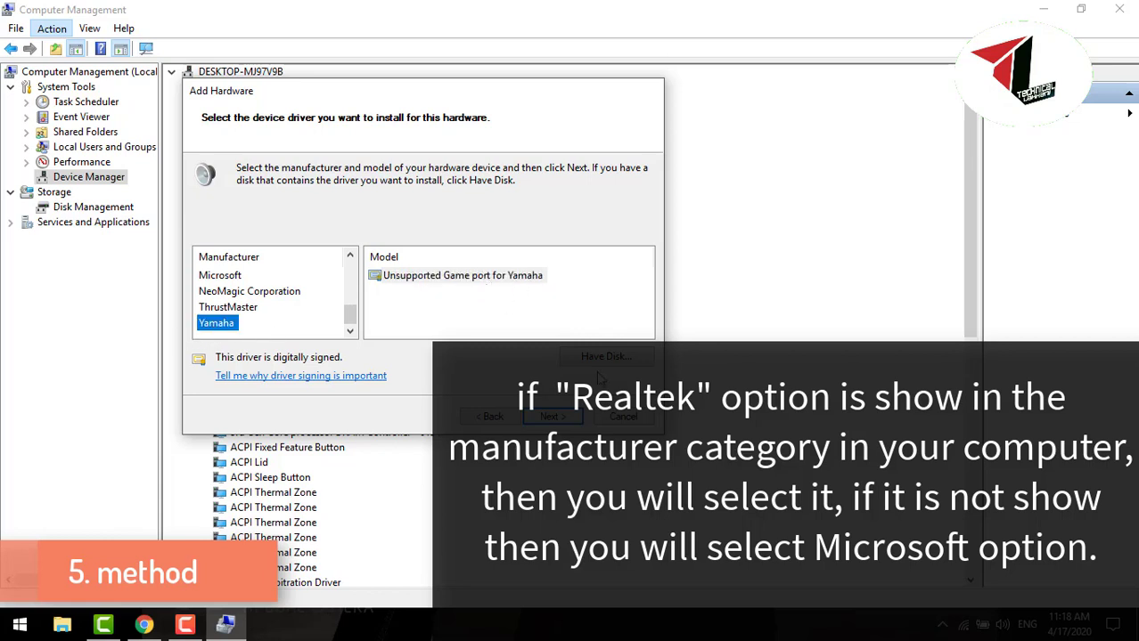
{"action": "left_click", "coordinate": [351, 326]}
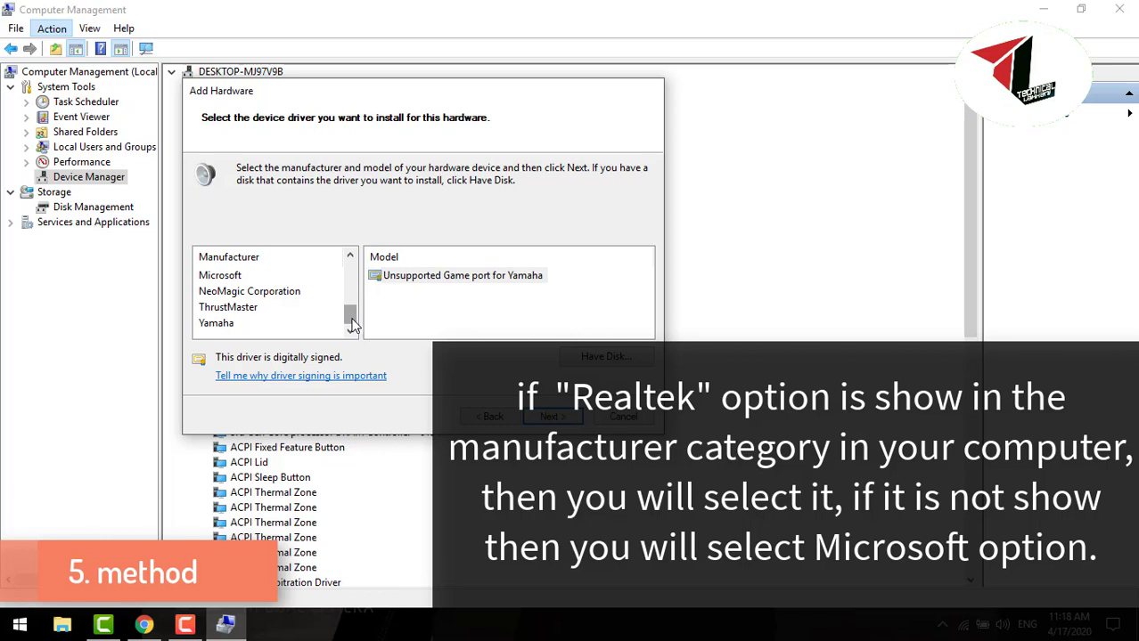
{"action": "left_click", "coordinate": [225, 278]}
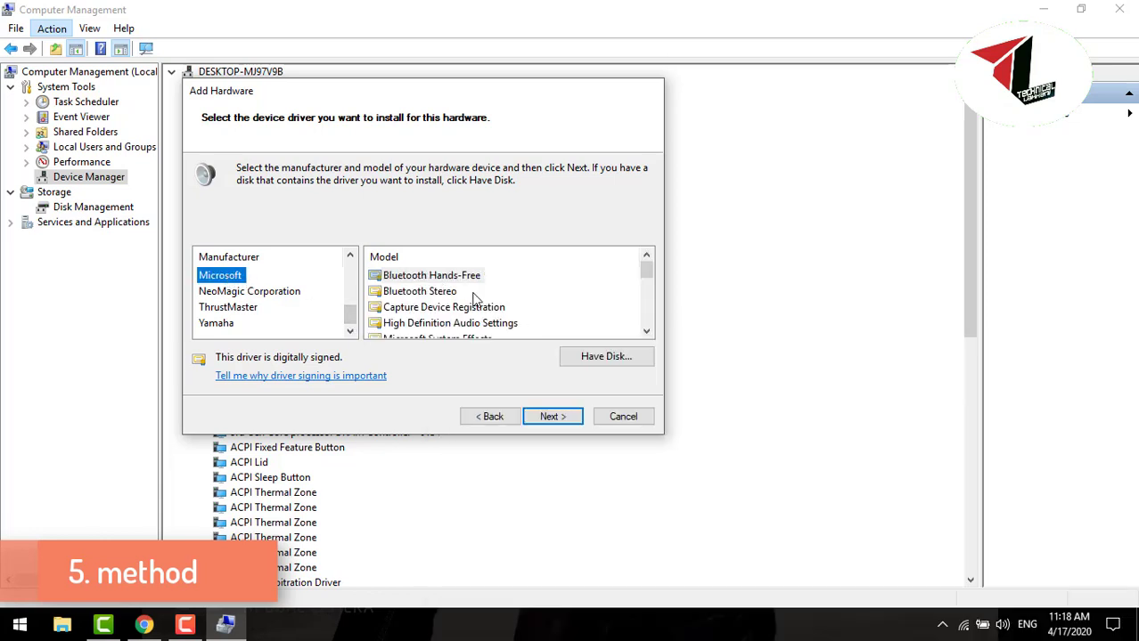
{"action": "left_click", "coordinate": [426, 326]}
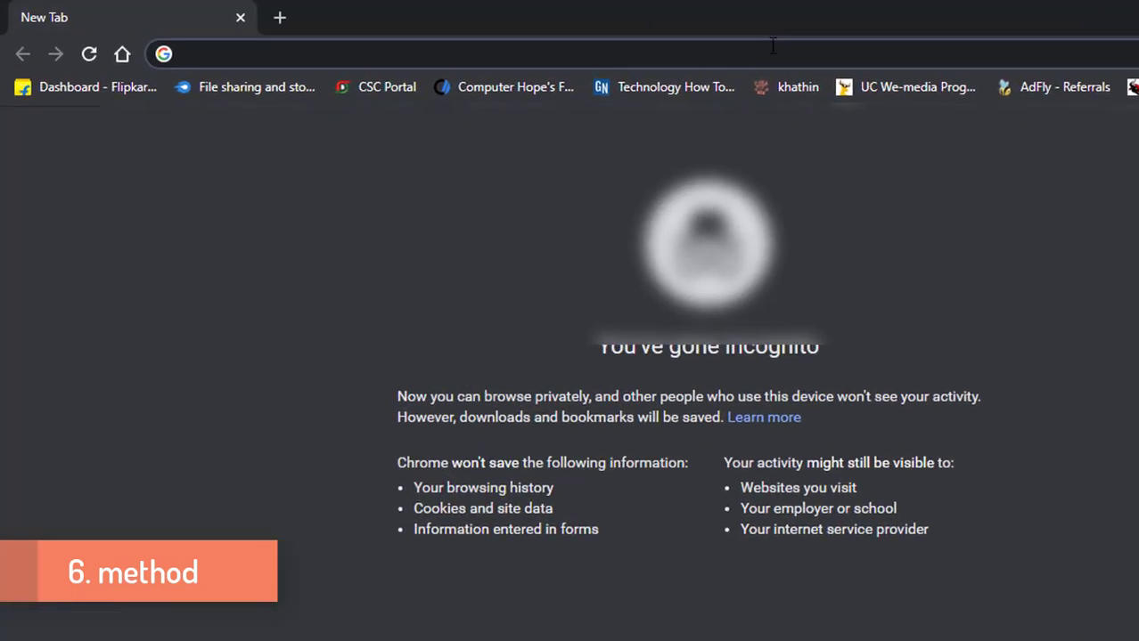
In Chrome, search Google for "driver pack" and open the DriverPack Solution site at drp.su
{"action": "type", "text": "dr"}
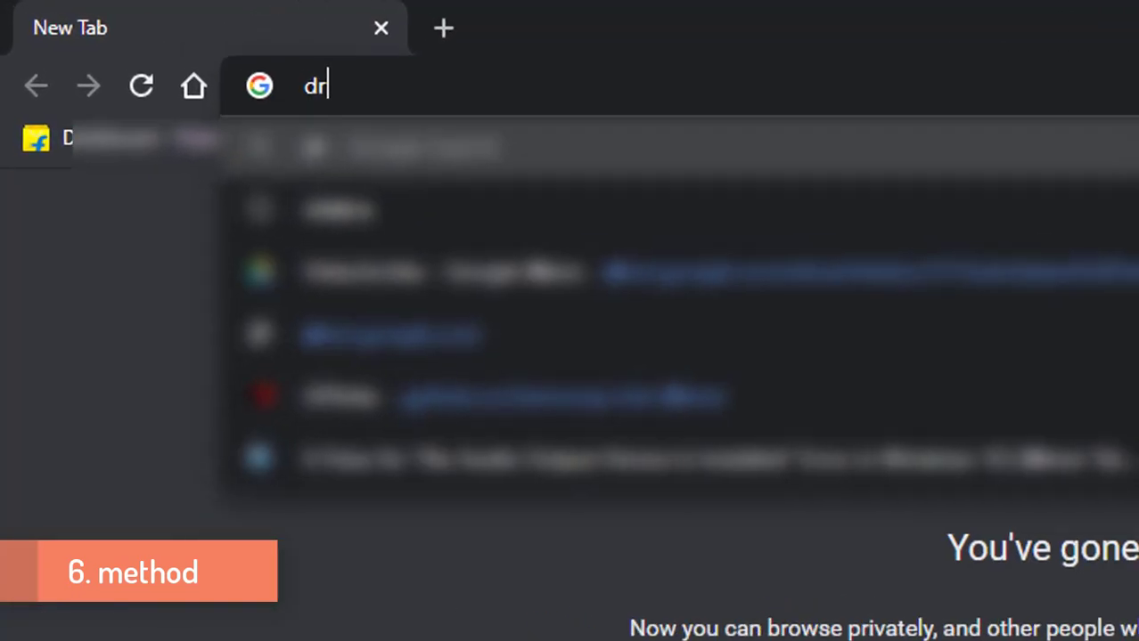
{"action": "type", "text": "iver"}
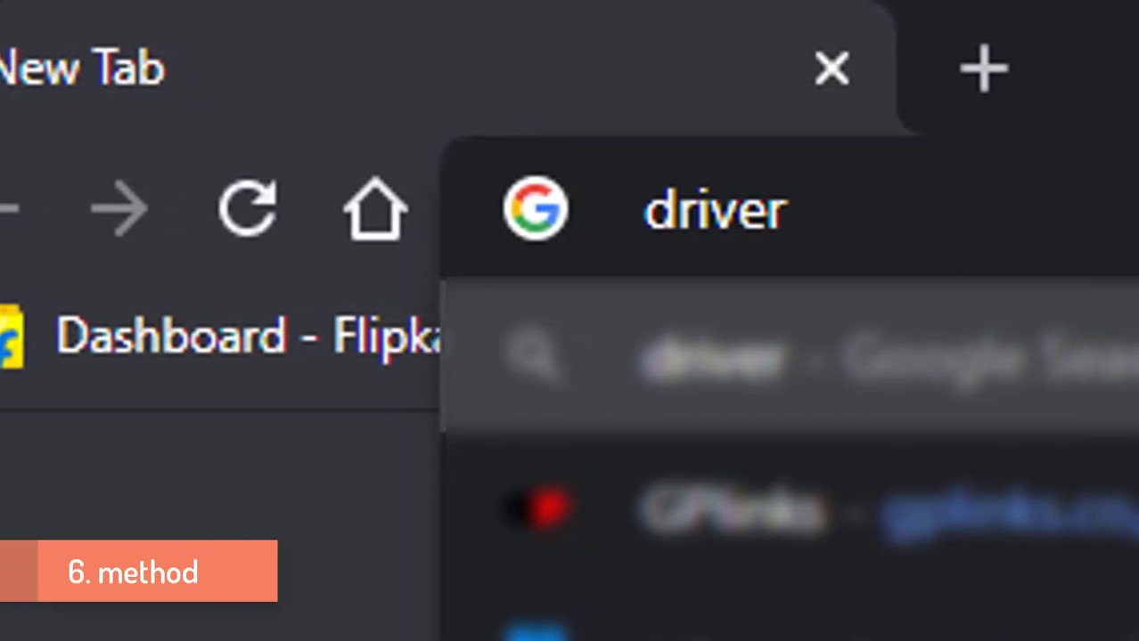
{"action": "type", "text": " pa"}
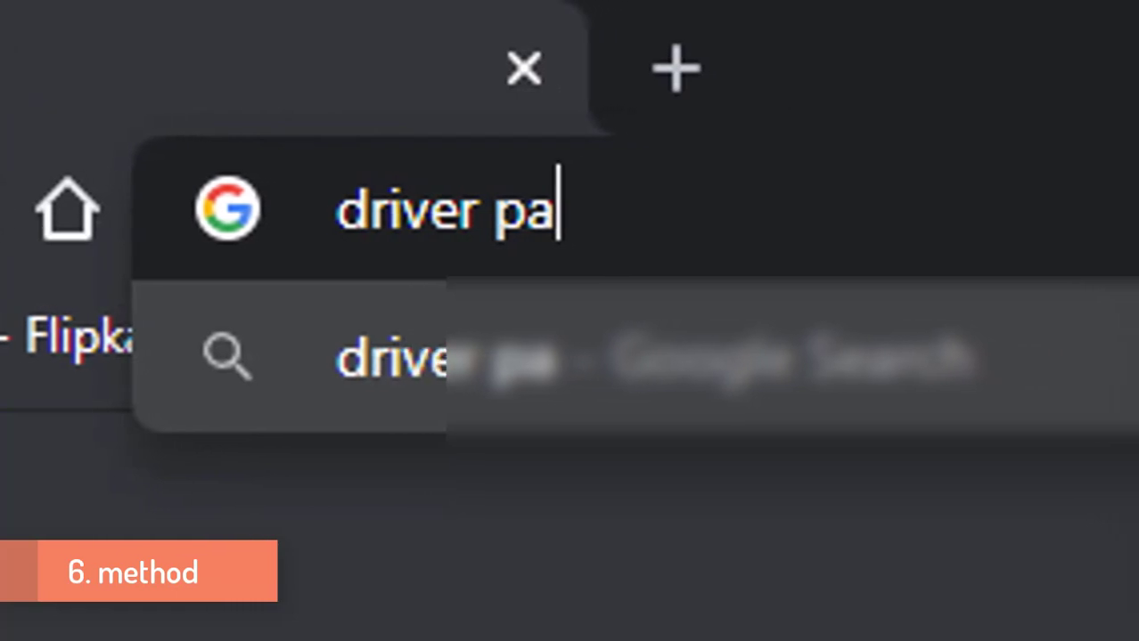
{"action": "type", "text": "ck"}
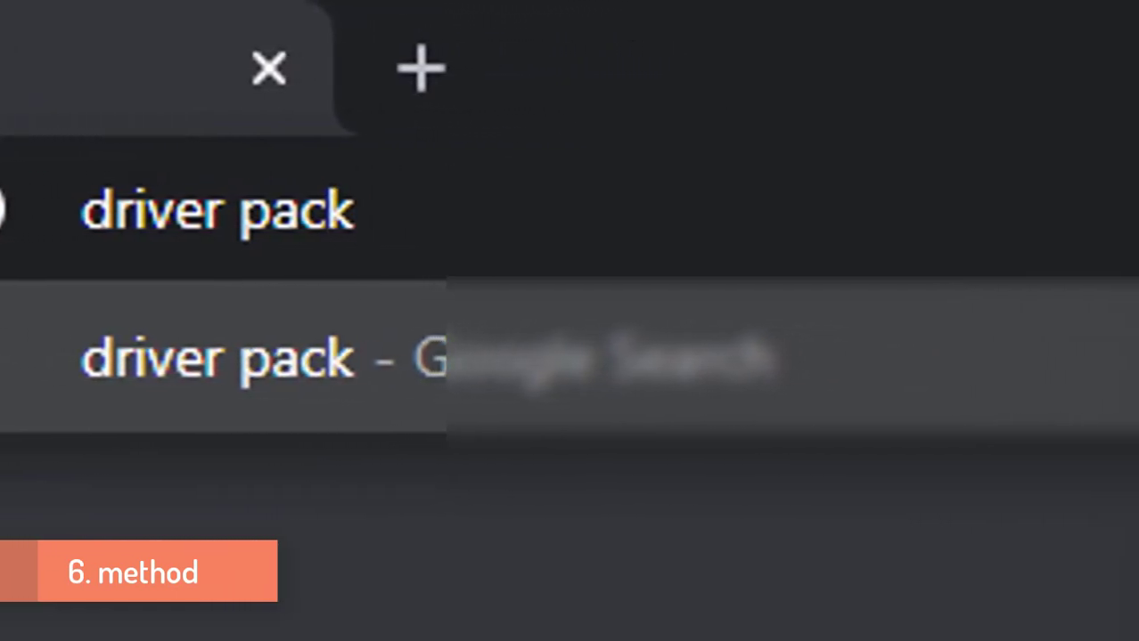
{"action": "key", "text": "Return"}
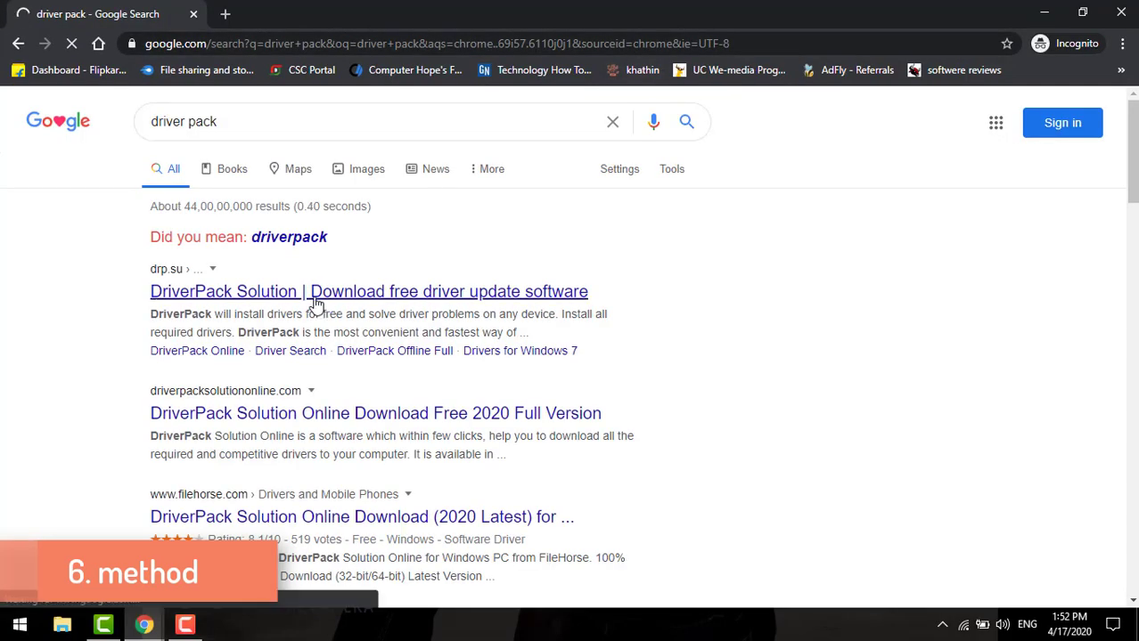
{"action": "left_click", "coordinate": [315, 304]}
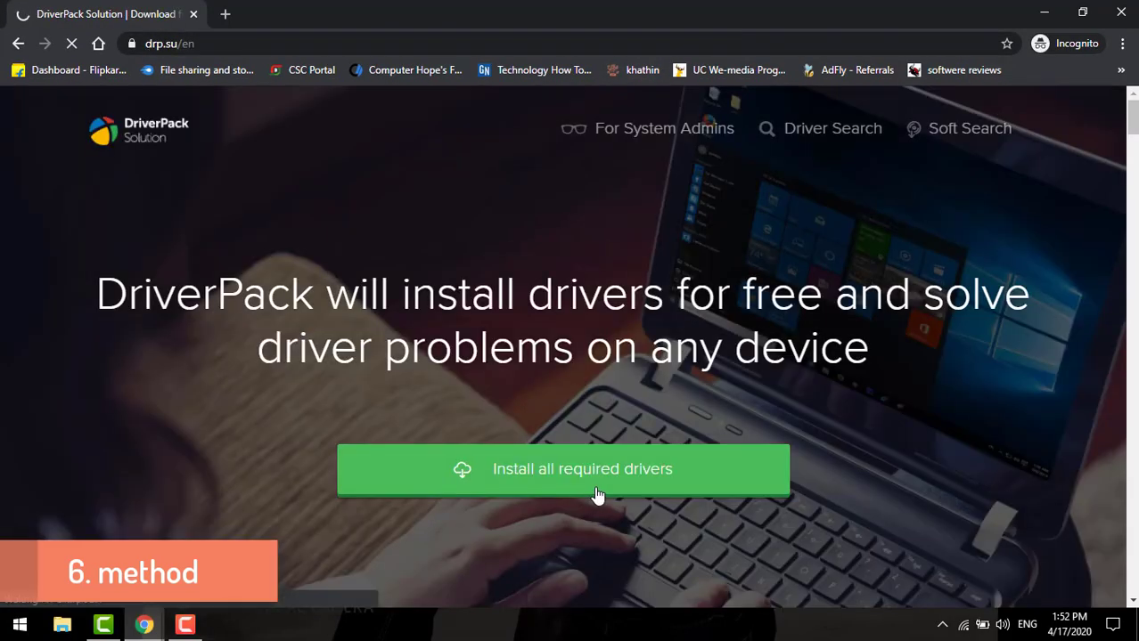
Download the DriverPack-17-Online.exe installer for all required drivers from the DriverPack site
{"action": "left_click", "coordinate": [596, 496]}
{"action": "left_click", "coordinate": [562, 387]}
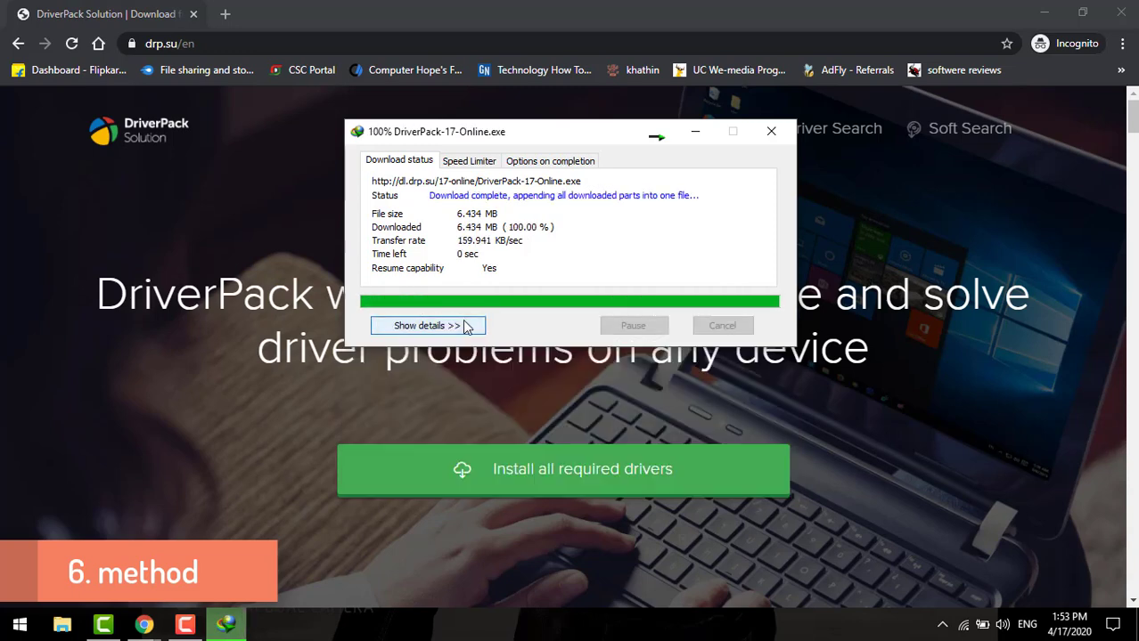
{"action": "left_click", "coordinate": [447, 363]}
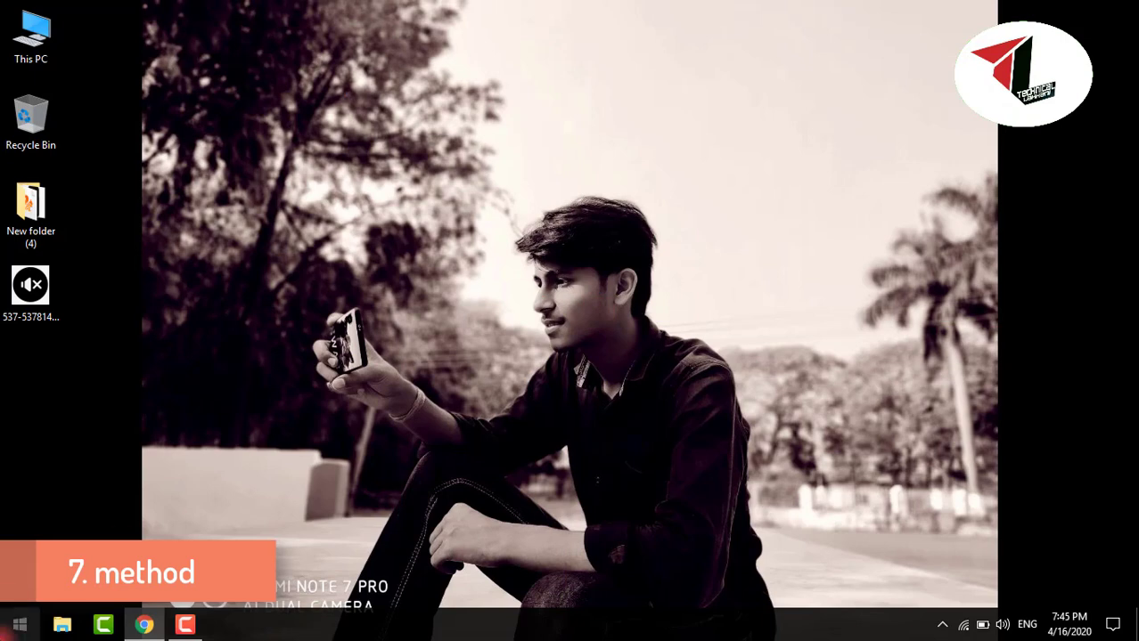
Search Windows for "tr", open the Troubleshoot system settings, and run the Playing Audio troubleshooter
{"action": "left_click", "coordinate": [19, 629]}
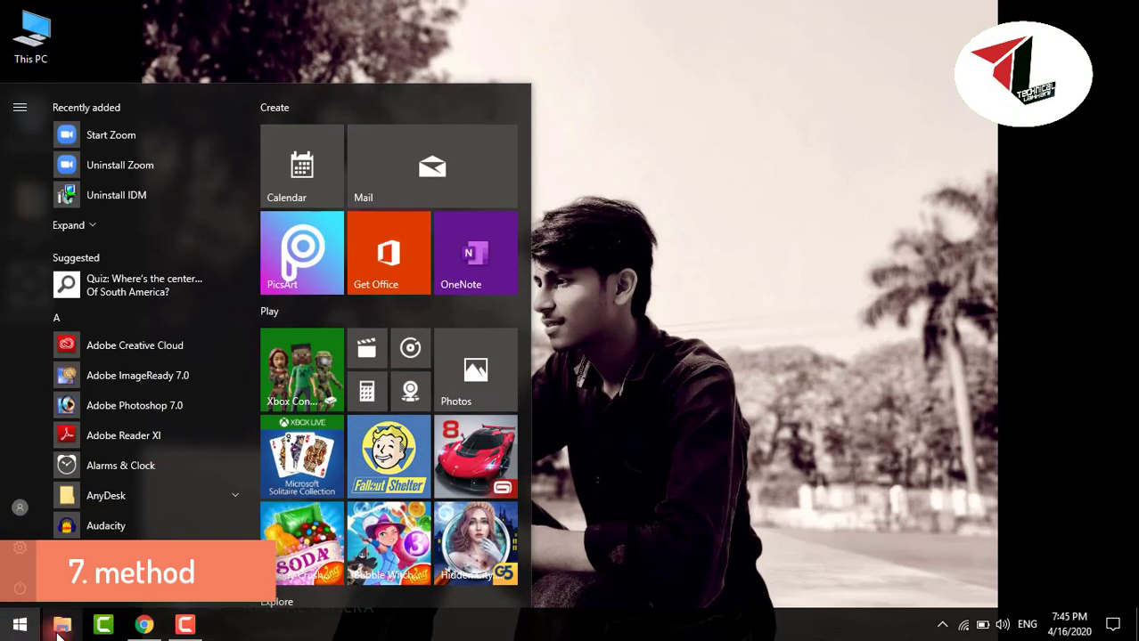
{"action": "type", "text": "tr"}
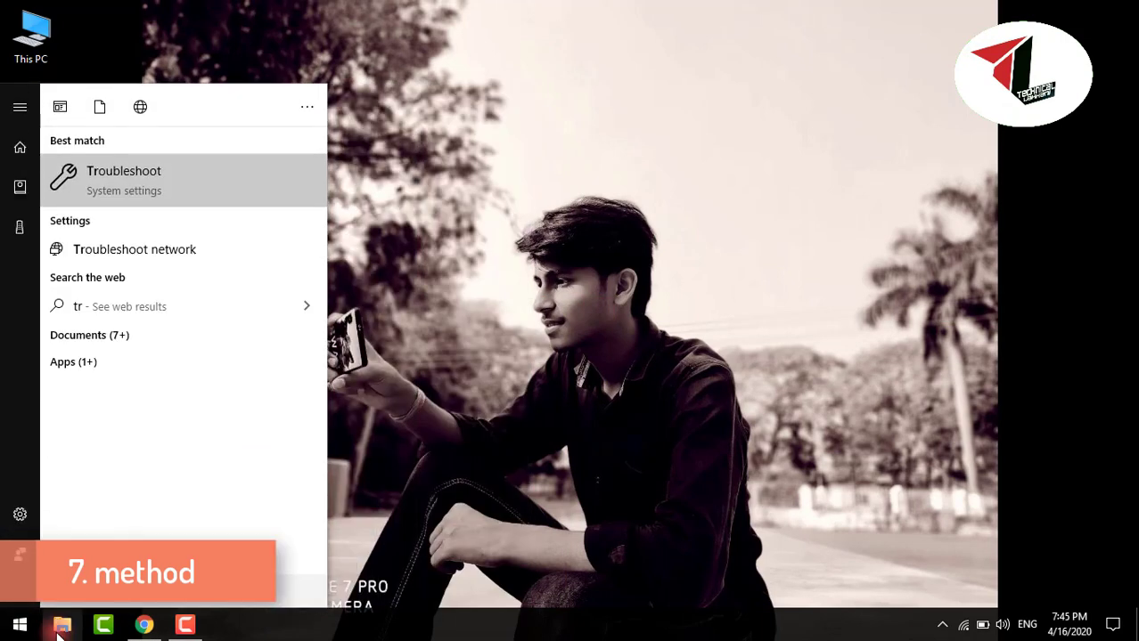
{"action": "left_click", "coordinate": [141, 187]}
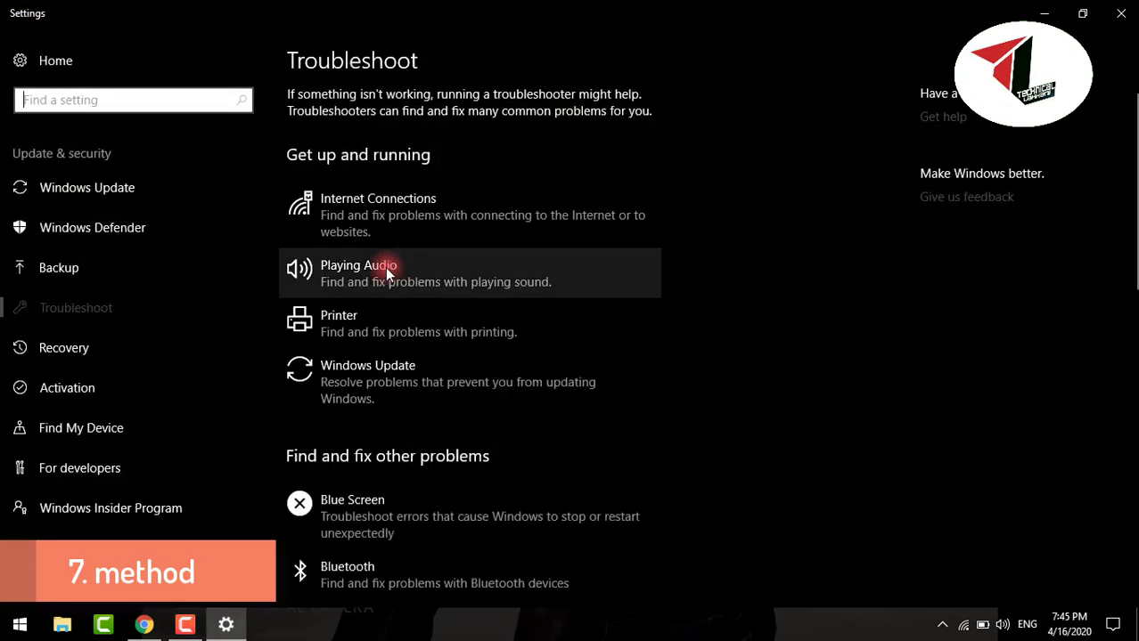
{"action": "left_click", "coordinate": [409, 268]}
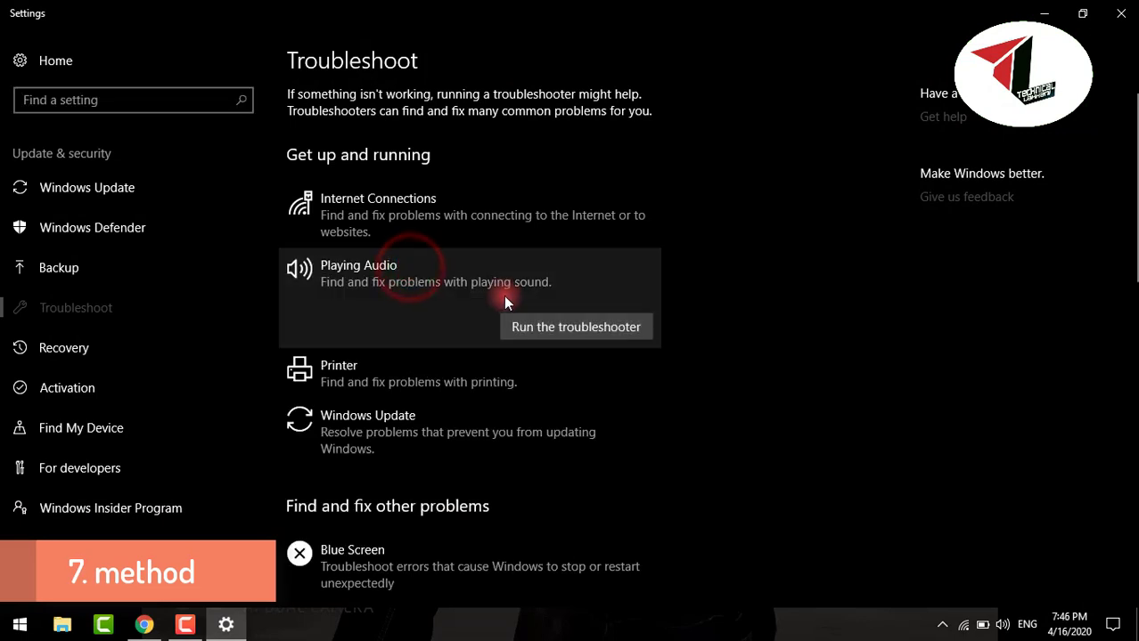
{"action": "left_click", "coordinate": [523, 329]}
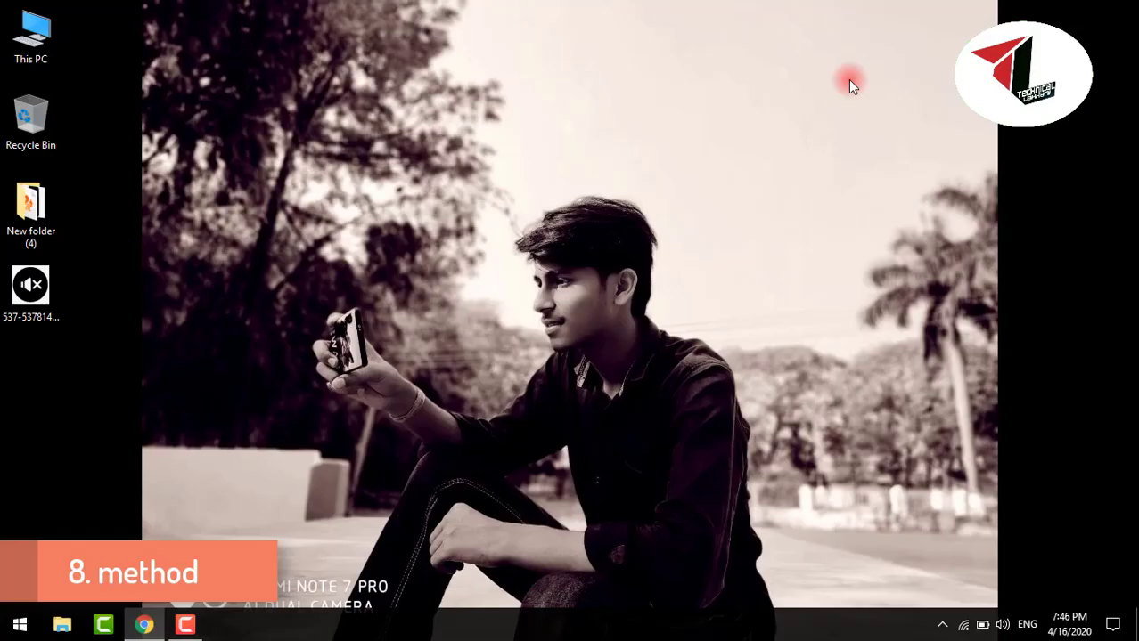
Open the Windows Update page under Update & security in Windows Settings
{"action": "left_click", "coordinate": [19, 624]}
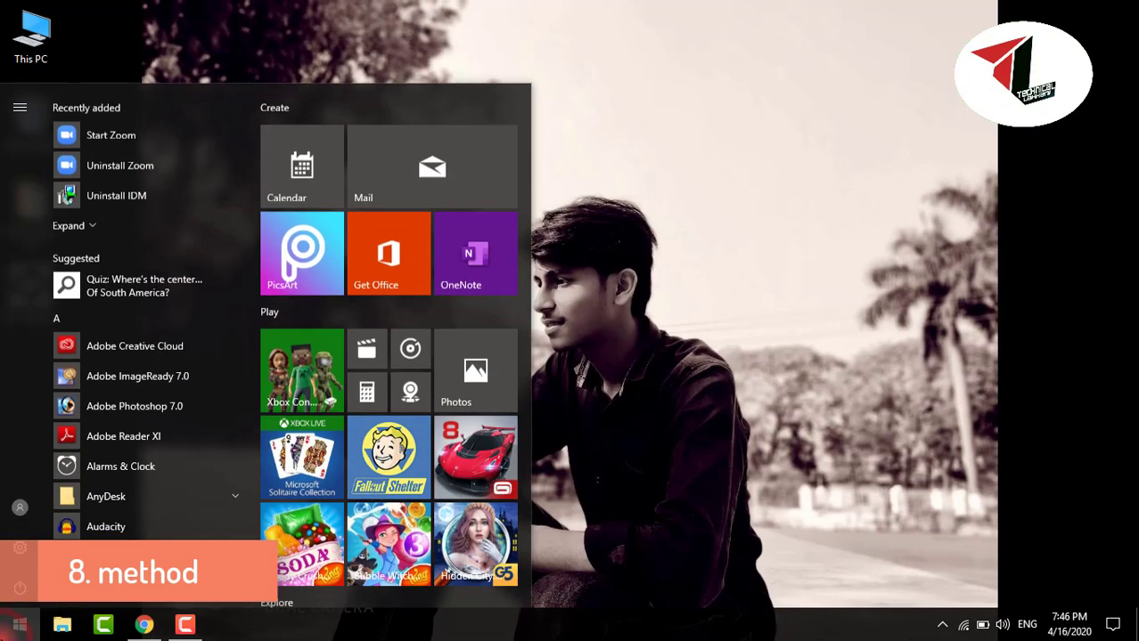
{"action": "left_click", "coordinate": [21, 547]}
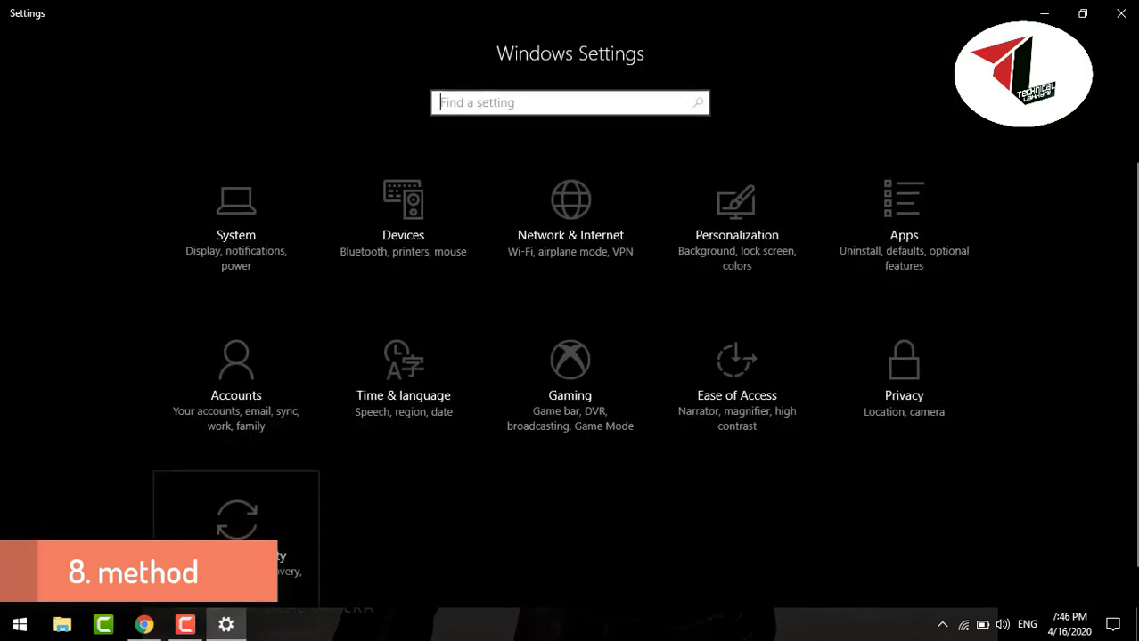
{"action": "left_click", "coordinate": [253, 537]}
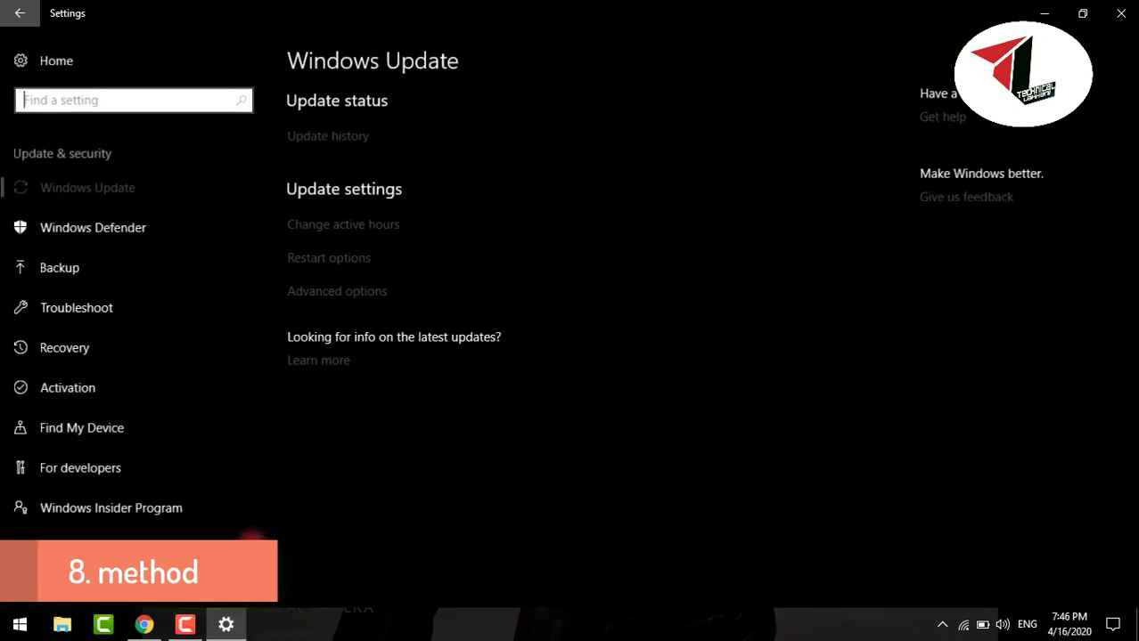